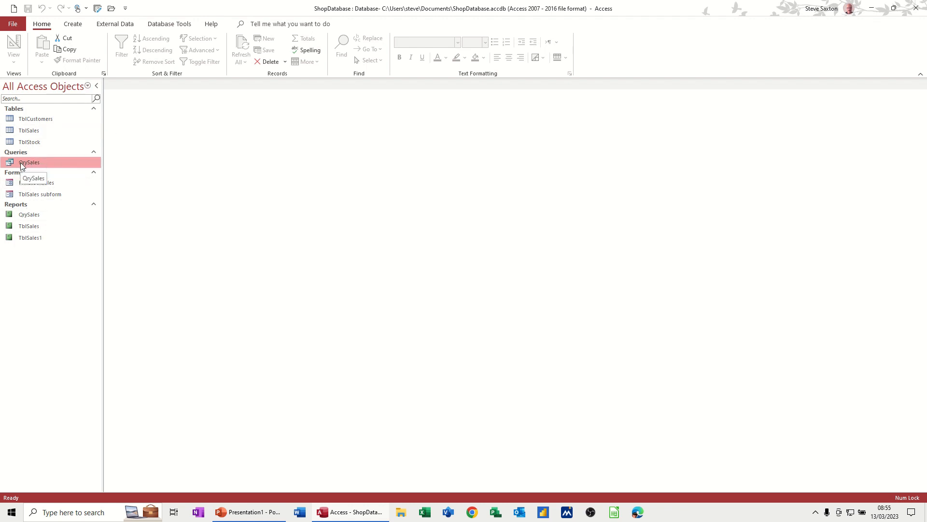
# Step: Open the QrySales query in Design view, widen the OrderValue column to read its full expression, and close the query
pyautogui.doubleClick(20, 162)
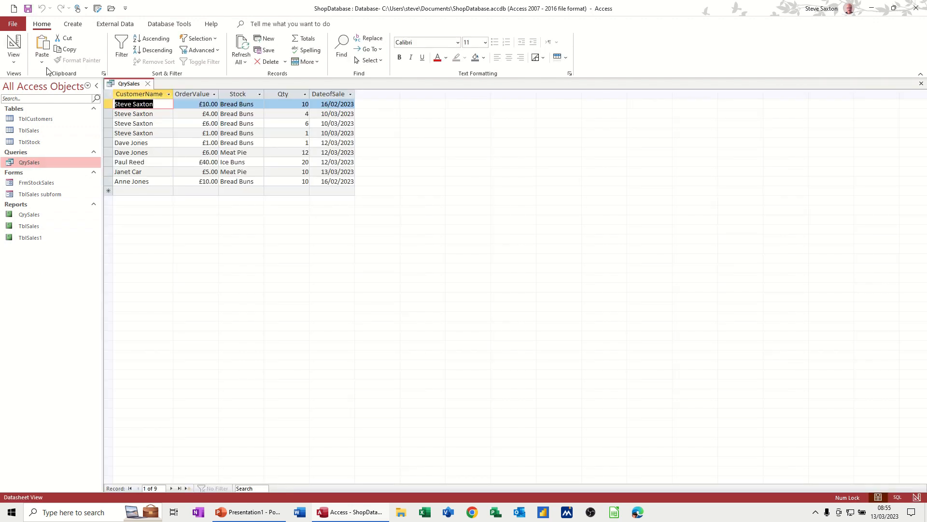
pyautogui.click(13, 46)
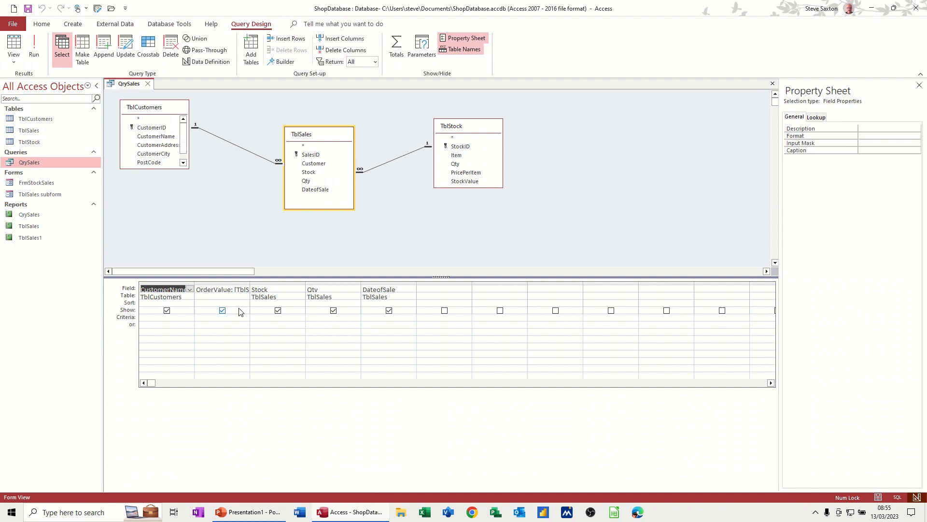
pyautogui.doubleClick(250, 283)
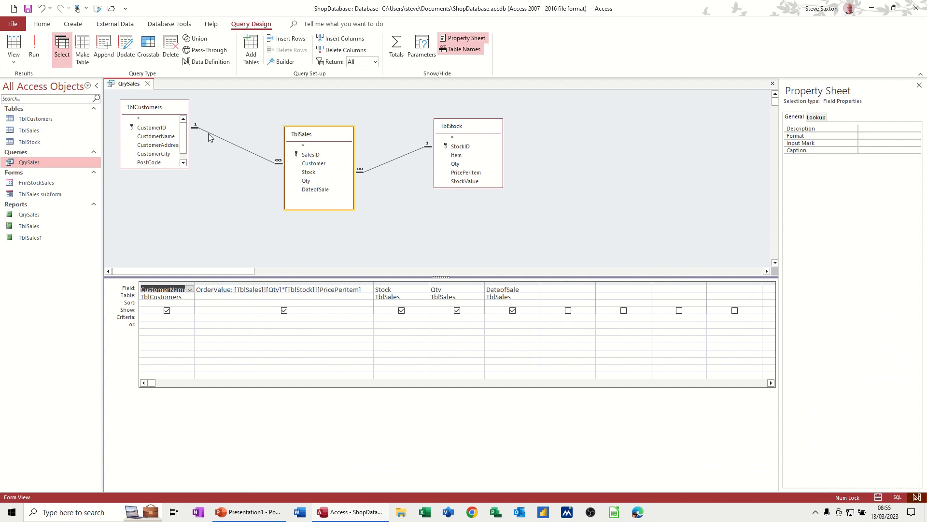
pyautogui.click(148, 85)
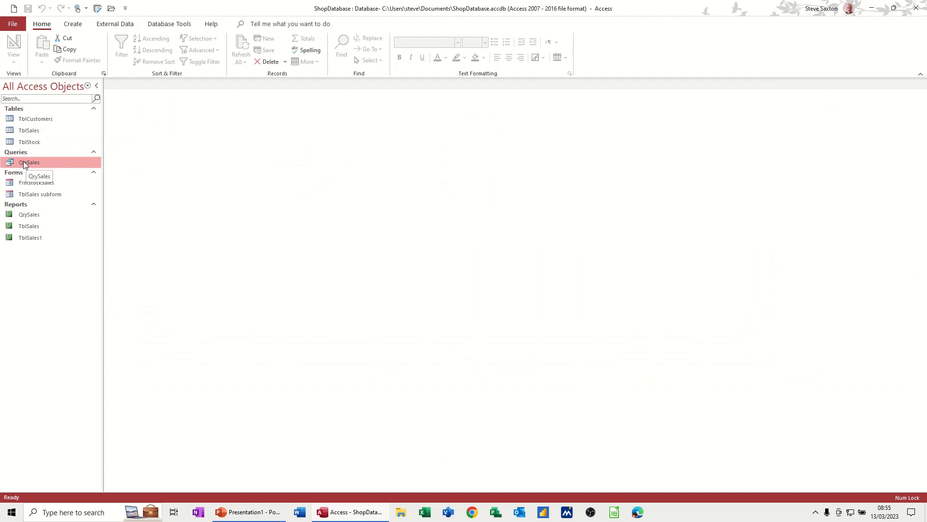
pyautogui.click(73, 25)
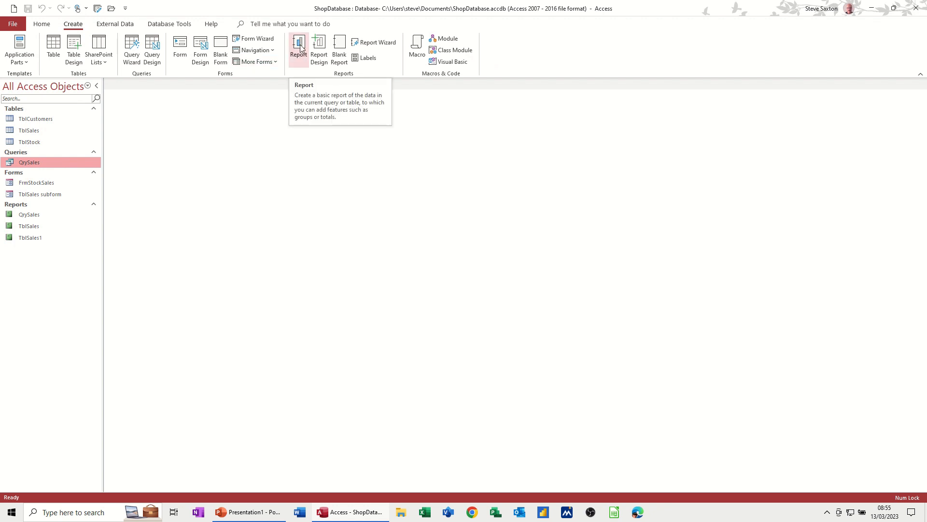
pyautogui.click(299, 47)
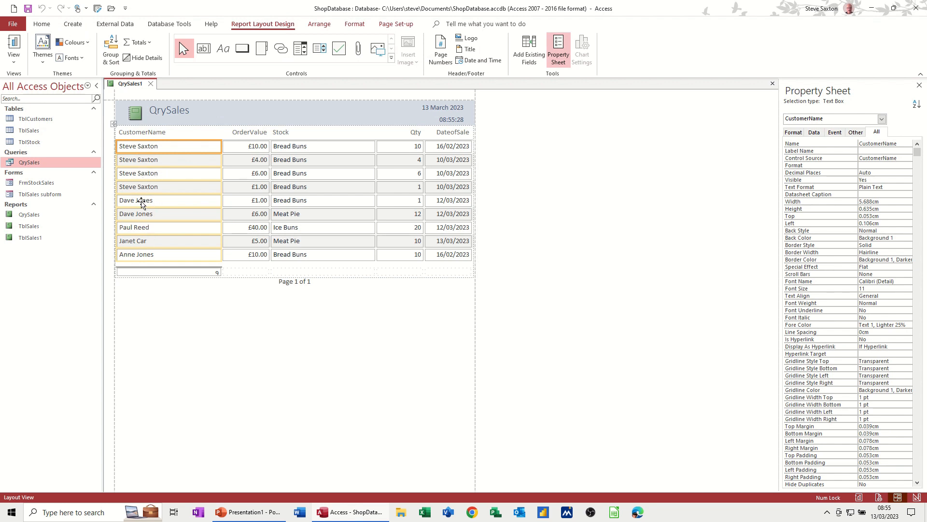
pyautogui.click(152, 84)
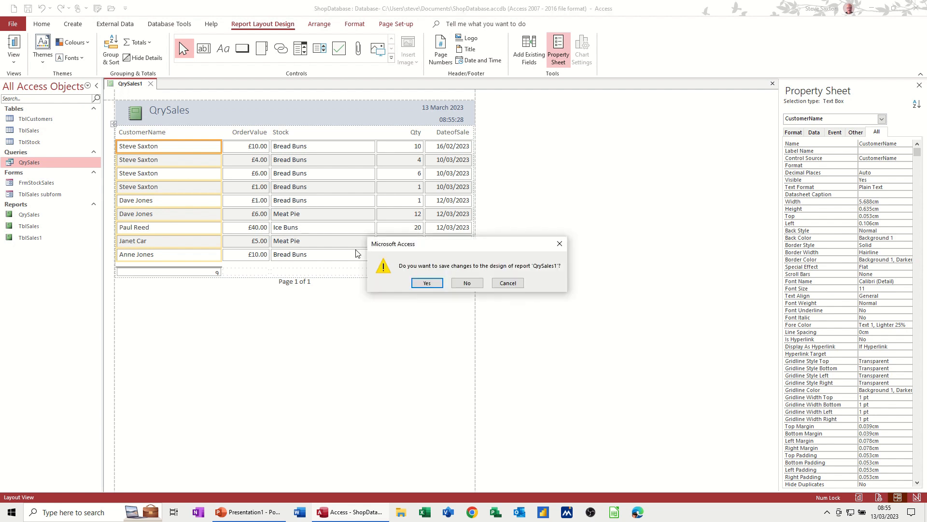
pyautogui.click(459, 283)
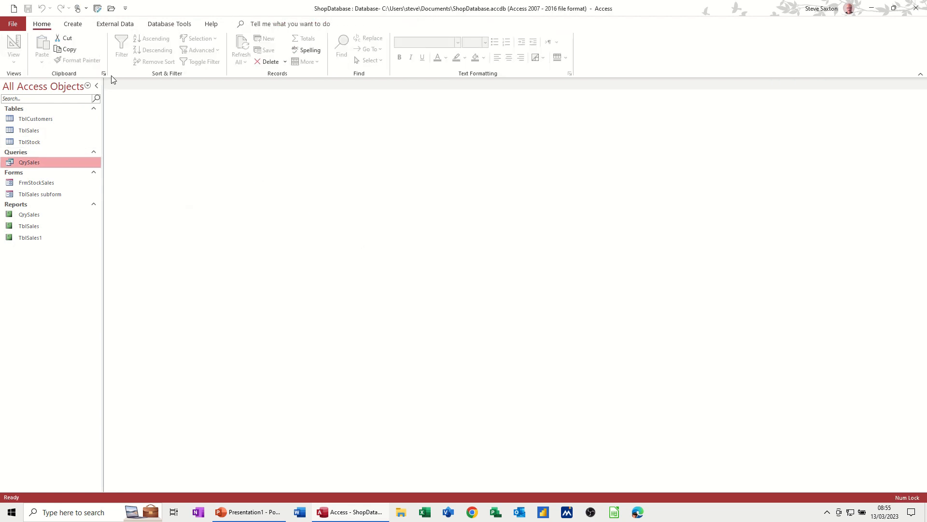
# Step: Start the Report Wizard on QrySales and include all of the query's fields
pyautogui.click(73, 24)
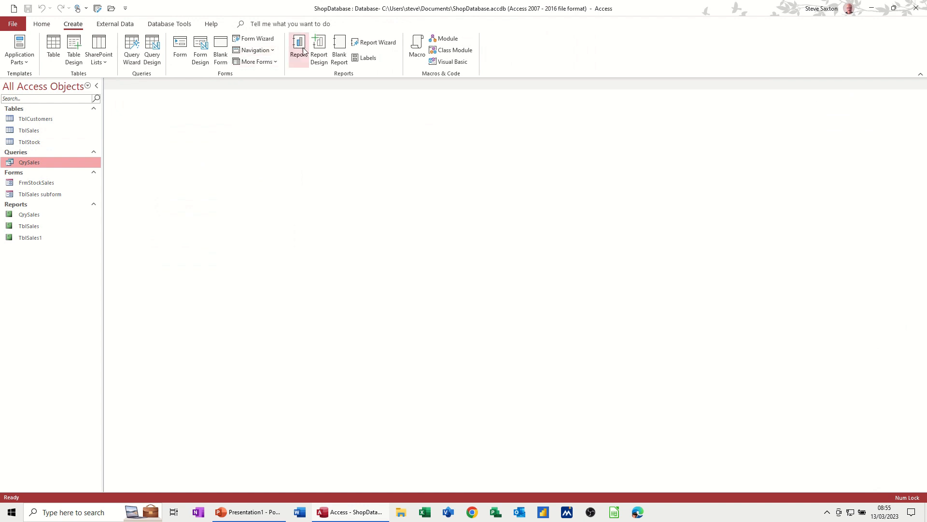
pyautogui.click(367, 45)
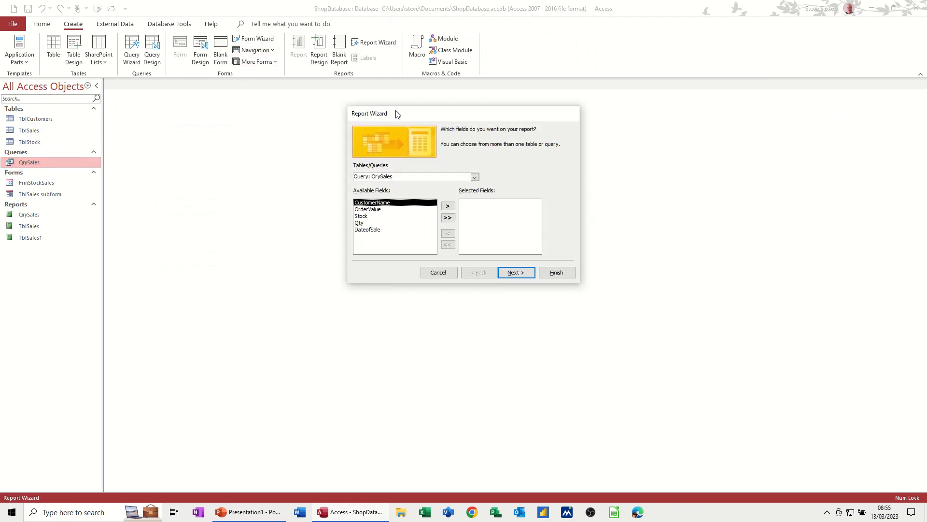
pyautogui.click(447, 219)
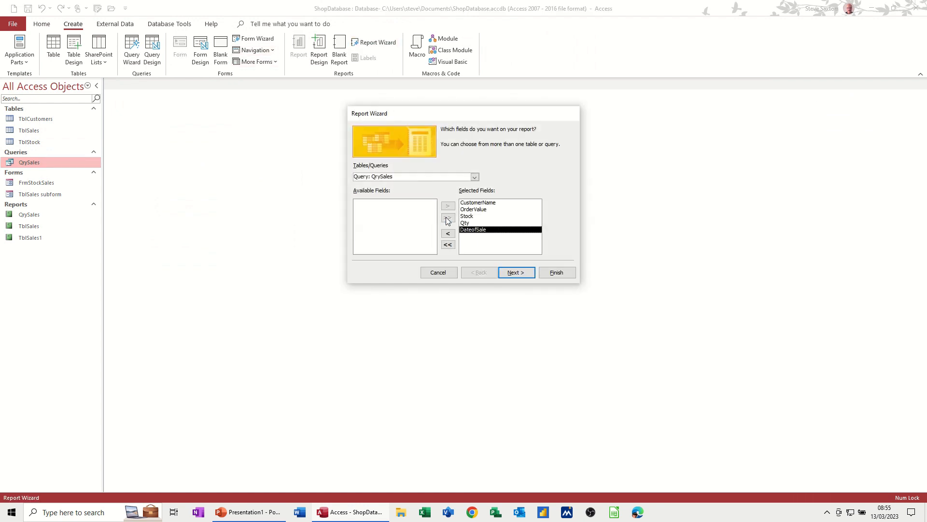
pyautogui.click(508, 273)
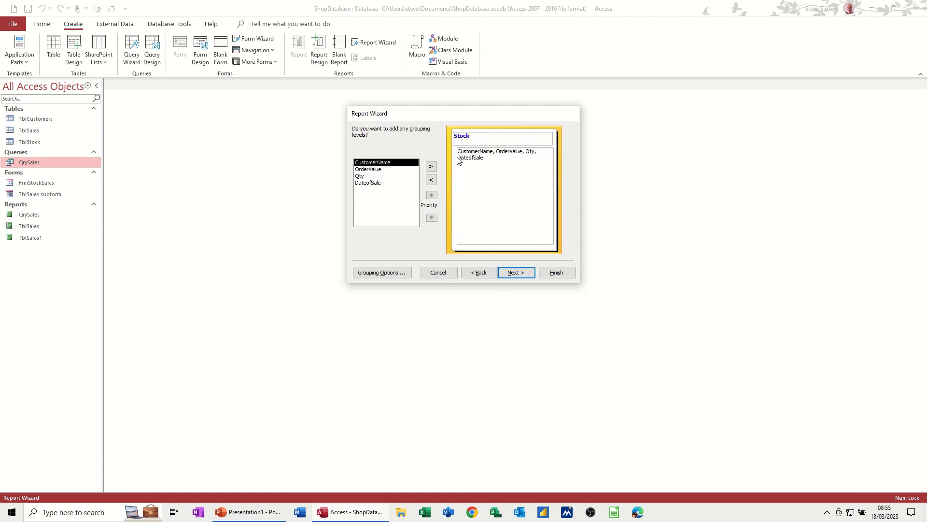
# Step: Replace the suggested Stock grouping level with CustomerName
pyautogui.click(431, 180)
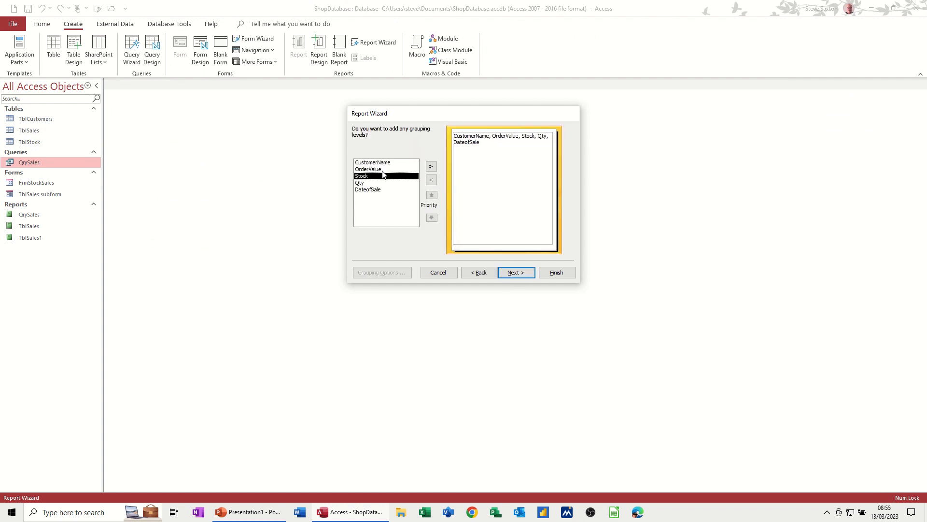
pyautogui.click(386, 165)
pyautogui.click(431, 166)
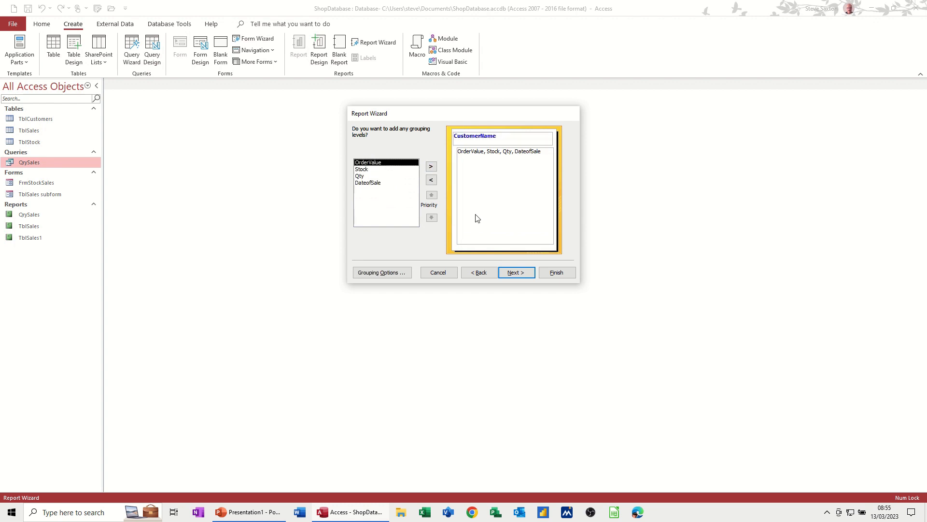
pyautogui.click(519, 274)
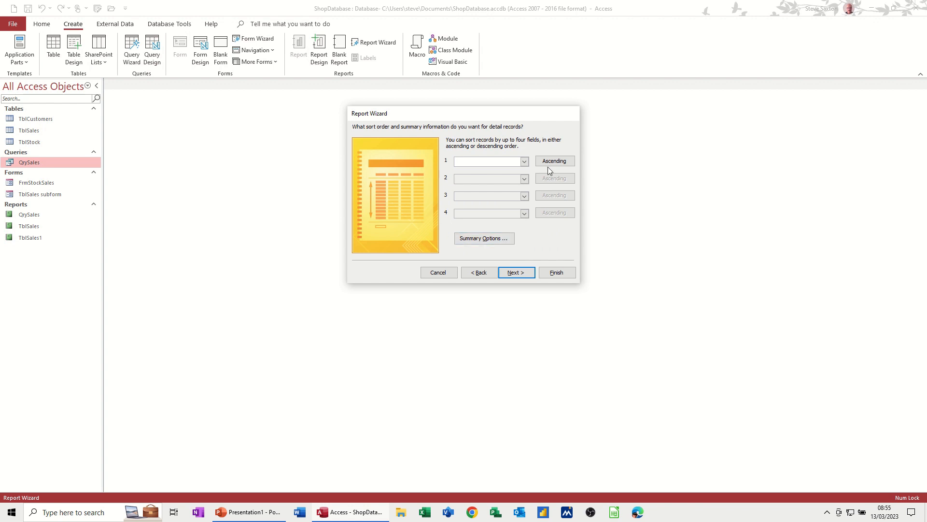
# Step: Add a Sum summary for OrderValue with the percent of total calculated for sums, without setting any sort field
pyautogui.click(484, 239)
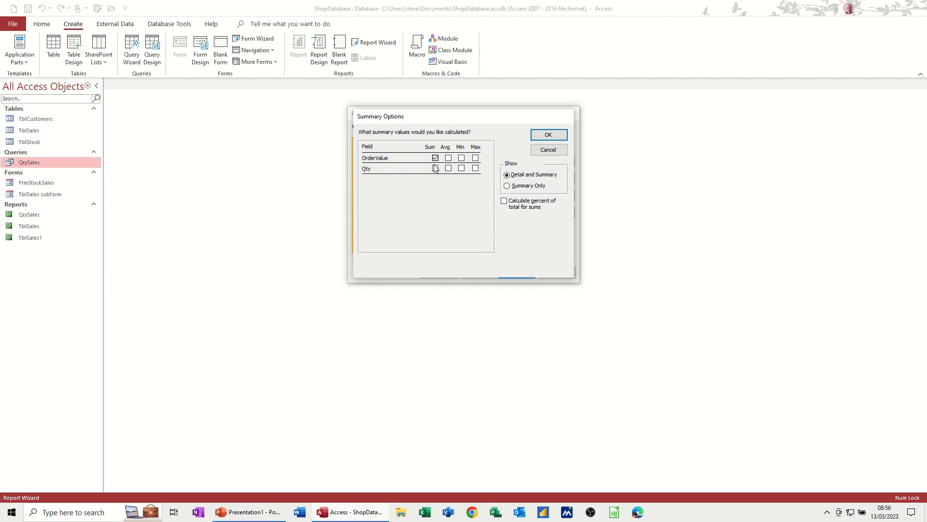
pyautogui.click(508, 205)
pyautogui.click(549, 136)
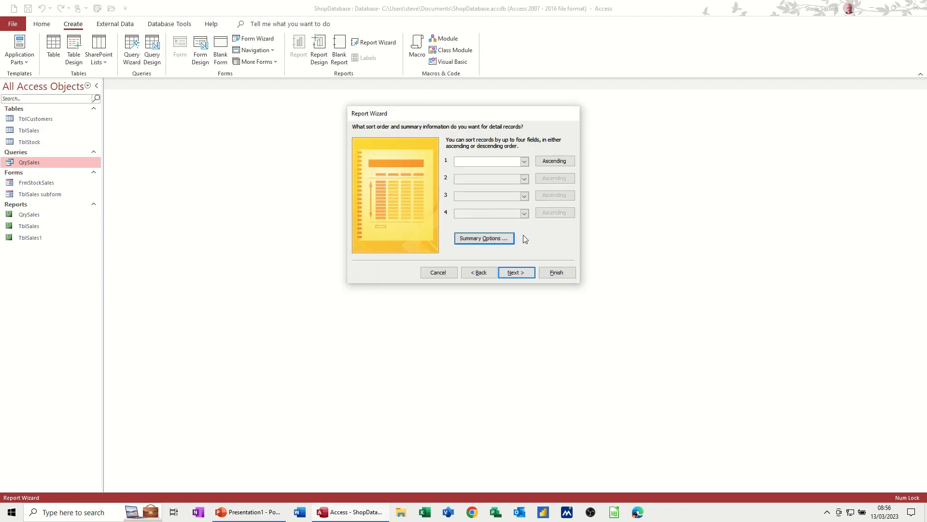
# Step: Set the report layout to landscape, title the report RptQrySales1, and generate it in preview
pyautogui.click(516, 273)
pyautogui.click(536, 162)
pyautogui.click(515, 274)
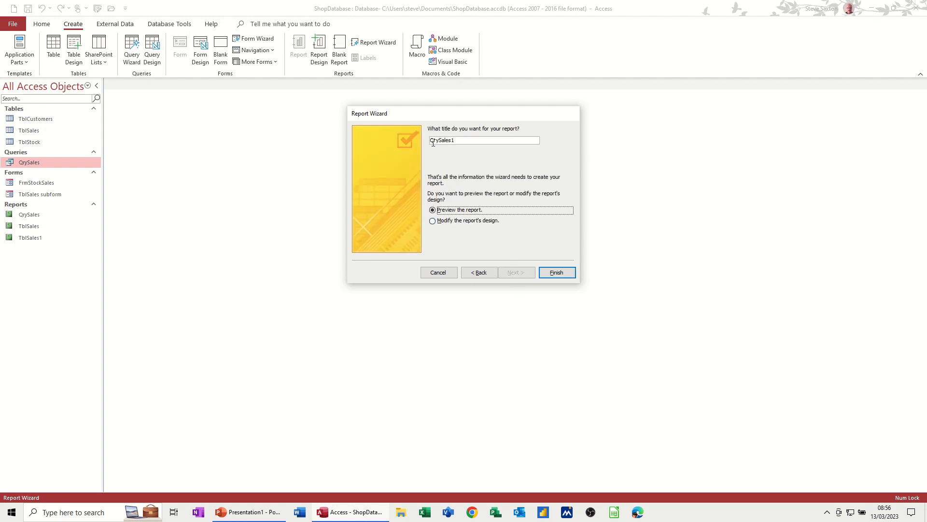
pyautogui.click(432, 141)
pyautogui.click(549, 276)
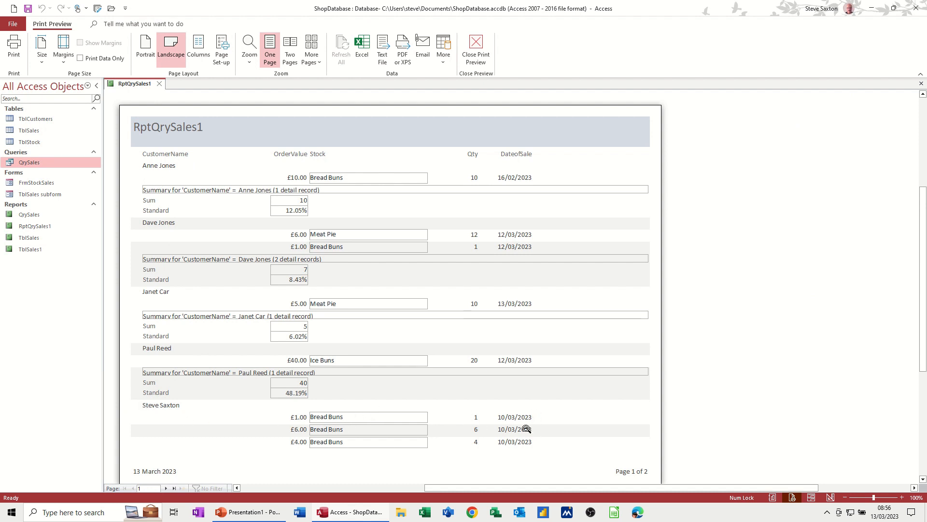
# Step: Review the customer summaries and the grand total on both pages of the report, and close it
pyautogui.scroll(-1, 363, 393)
pyautogui.scroll(-1, 367, 394)
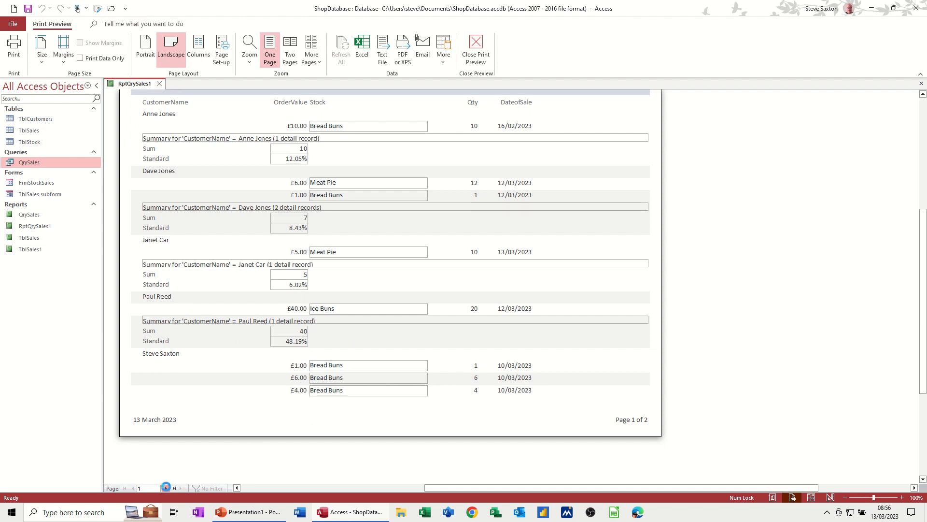
pyautogui.click(167, 489)
pyautogui.scroll(1, 238, 155)
pyautogui.scroll(2, 158, 162)
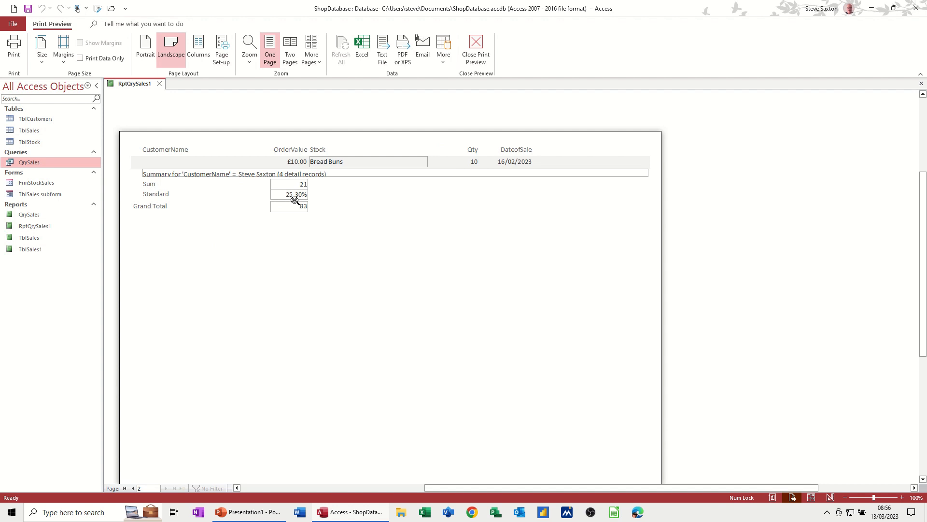
pyautogui.click(476, 46)
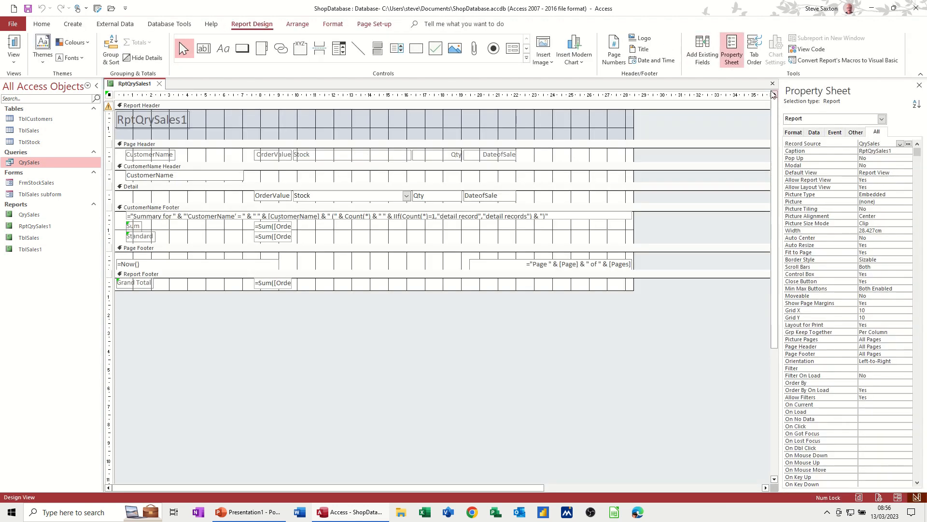
pyautogui.click(773, 83)
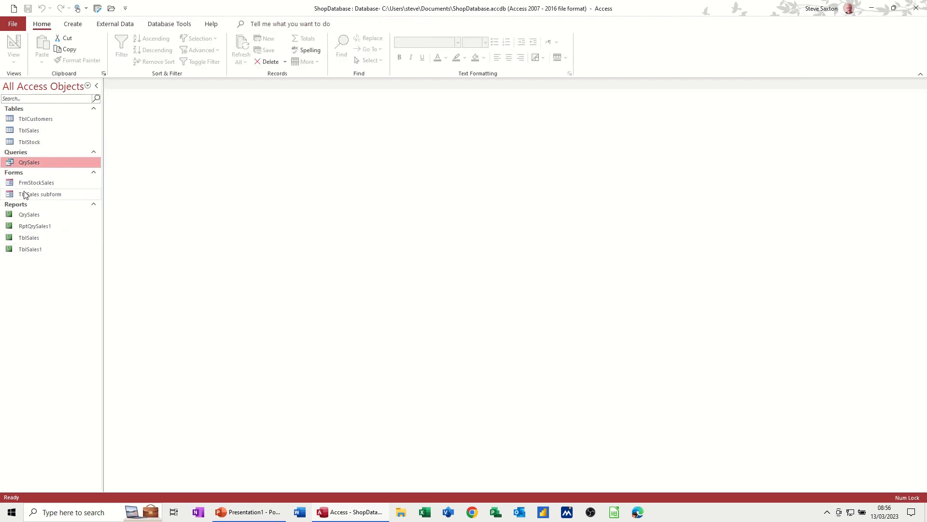
# Step: Create a new report in Design view with QrySales as its record source and show the available fields
pyautogui.click(73, 23)
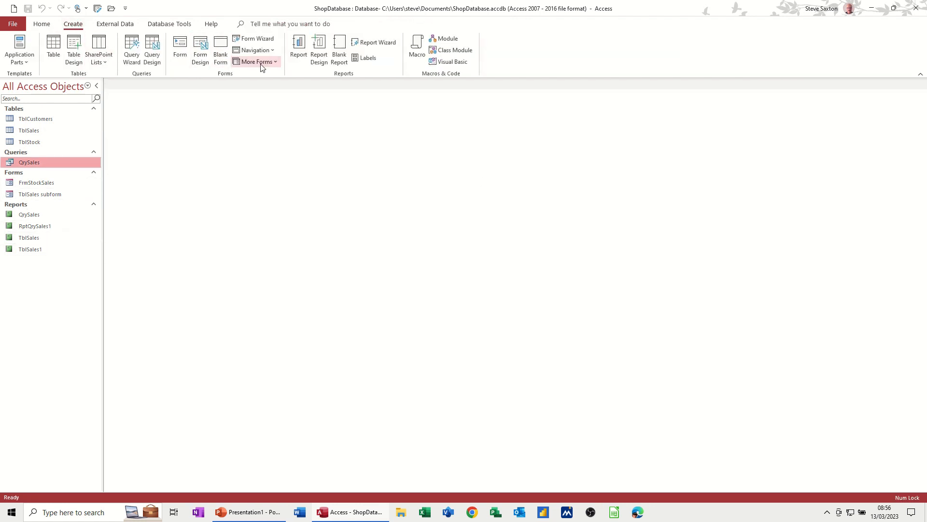
pyautogui.click(325, 47)
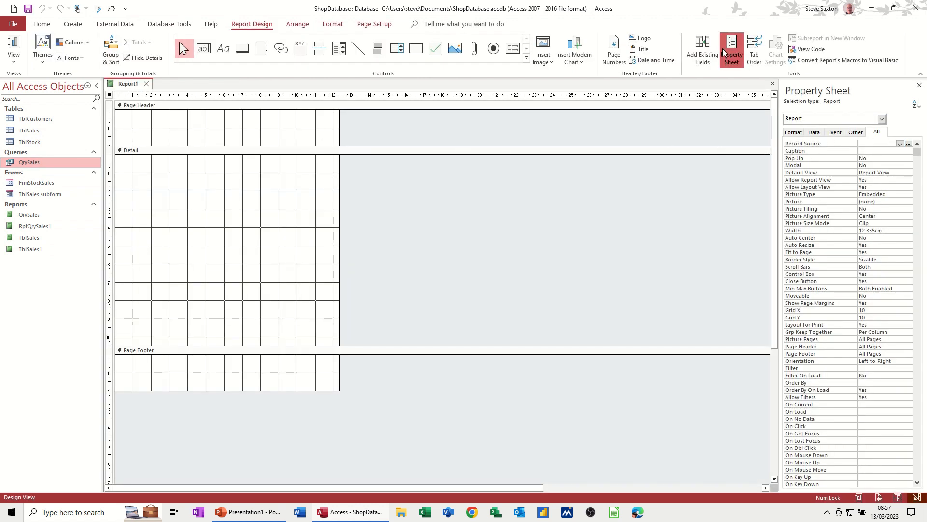
pyautogui.click(900, 144)
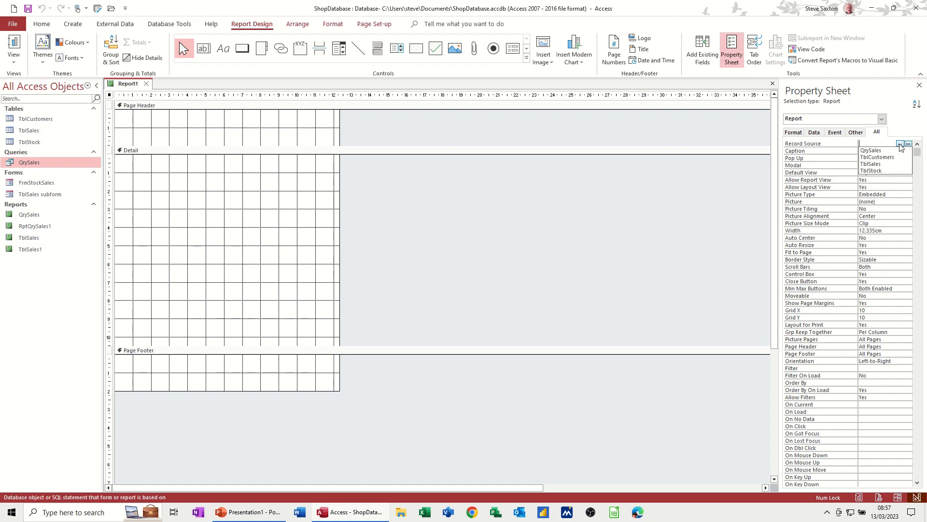
pyautogui.click(894, 151)
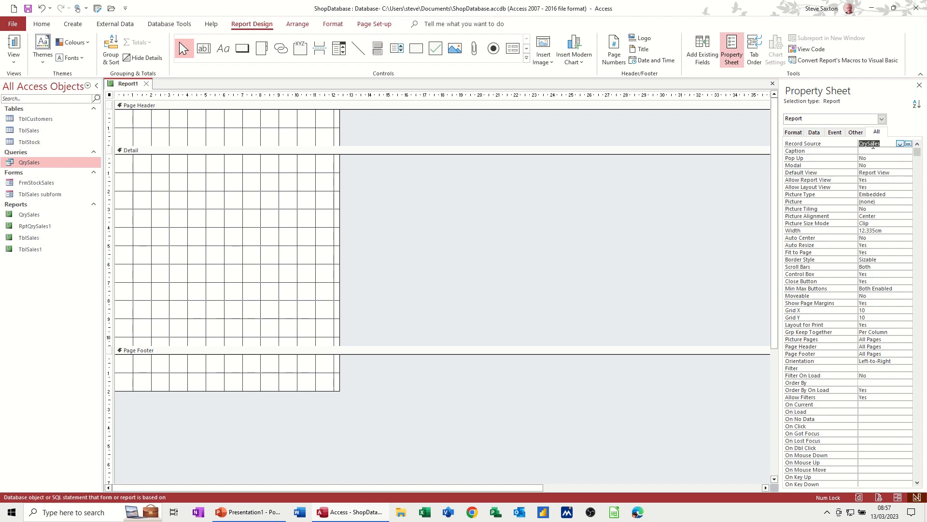
pyautogui.click(700, 50)
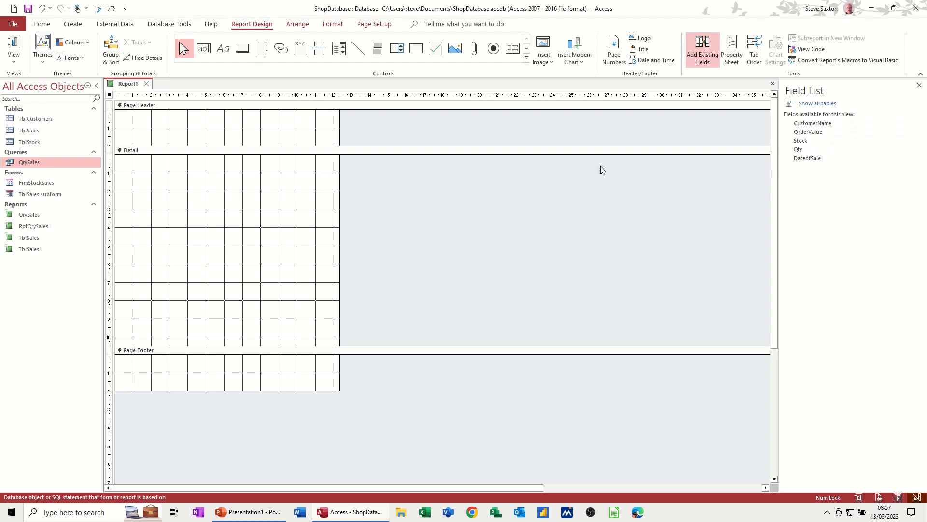
# Step: Group the new report on CustomerName and add a footer section to the group
pyautogui.click(111, 50)
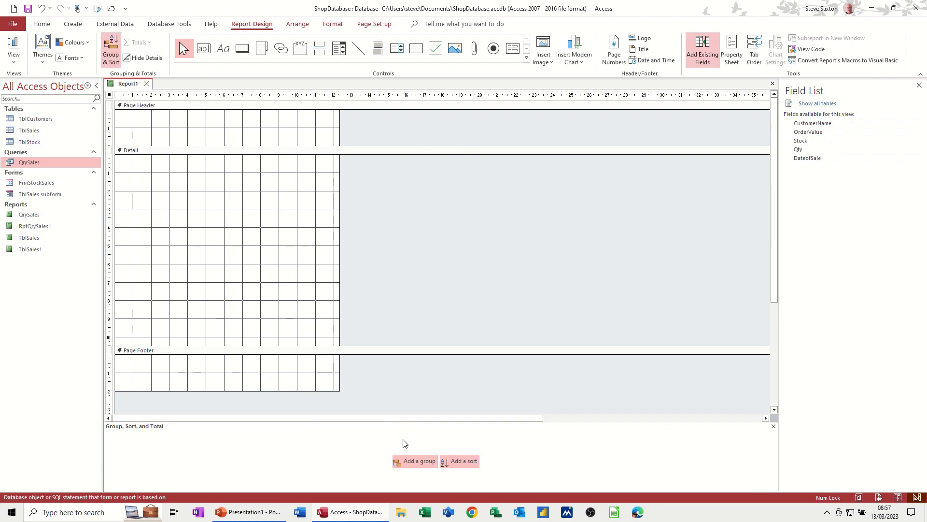
pyautogui.click(411, 462)
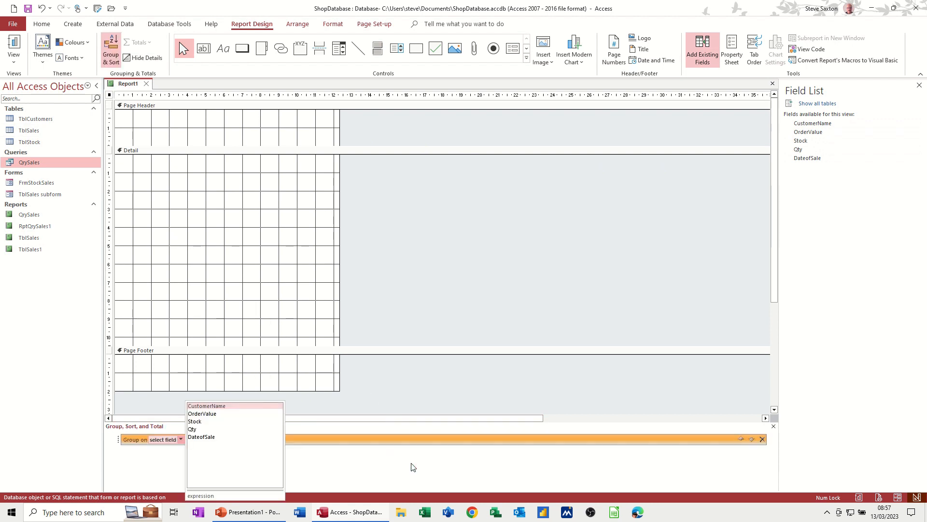
pyautogui.click(209, 407)
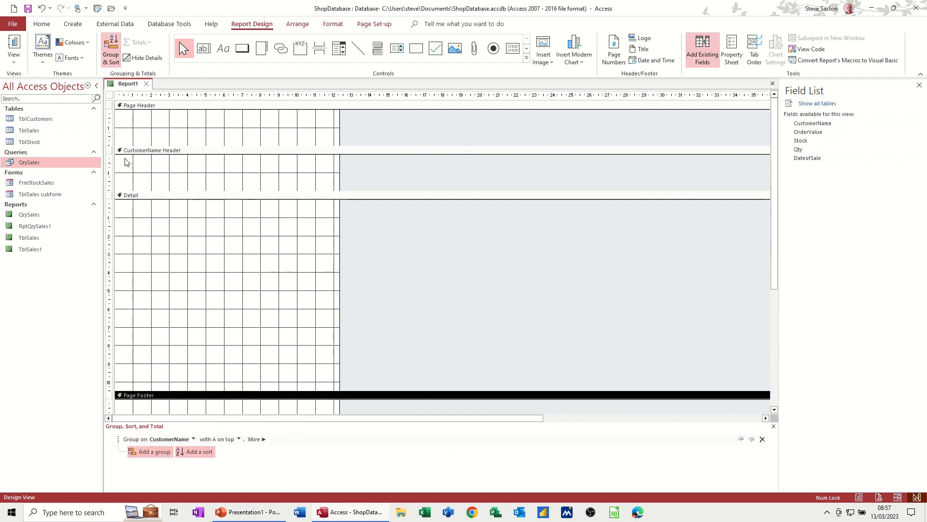
pyautogui.scroll(-2, 176, 352)
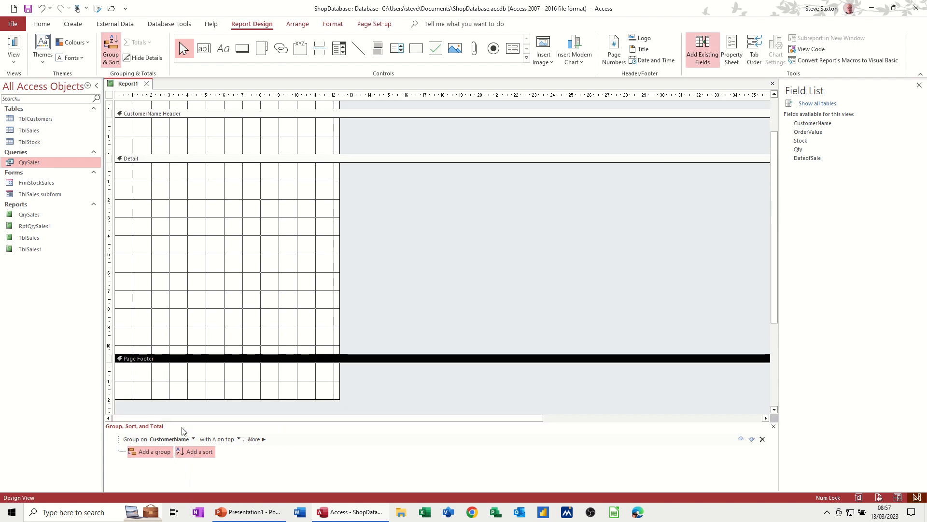
pyautogui.click(266, 440)
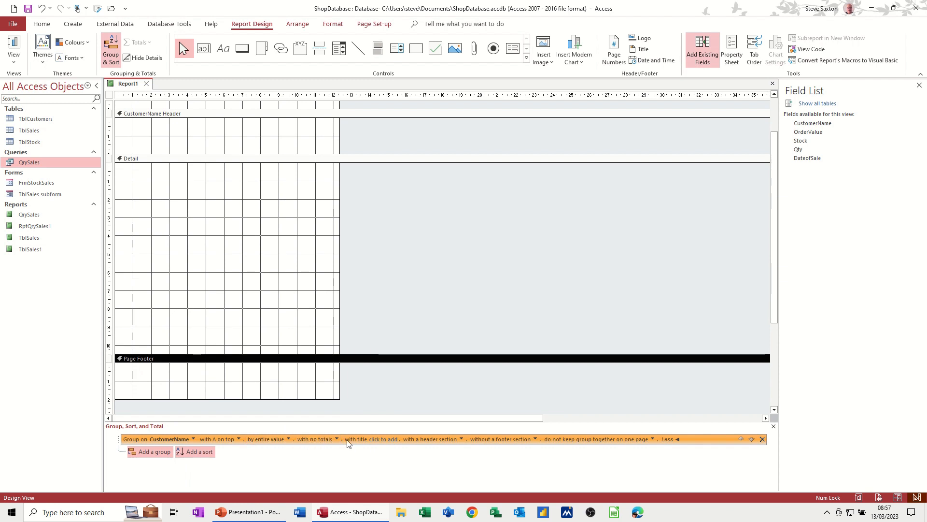
pyautogui.click(535, 440)
pyautogui.click(500, 446)
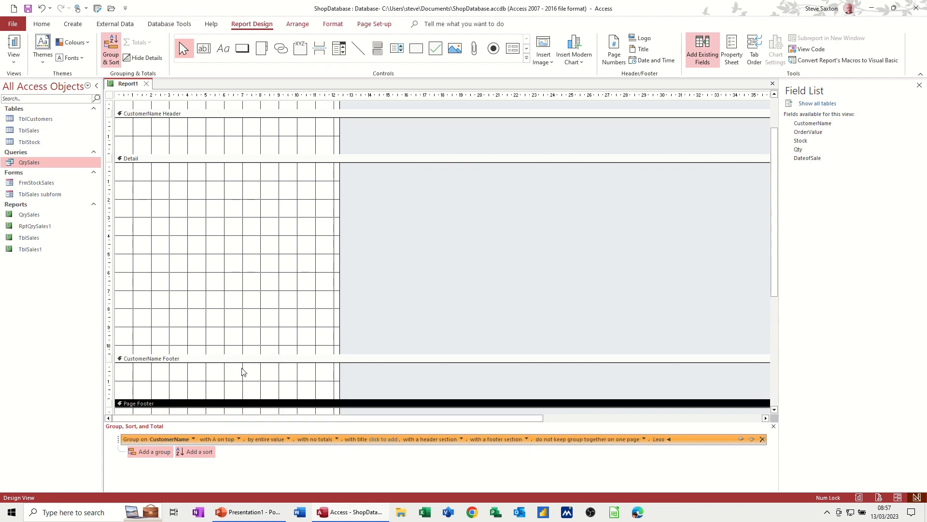
# Step: Shorten the report's Detail section to about 4 cm high
pyautogui.moveTo(244, 354); pyautogui.dragTo(248, 235)
pyautogui.scroll(1, 259, 152)
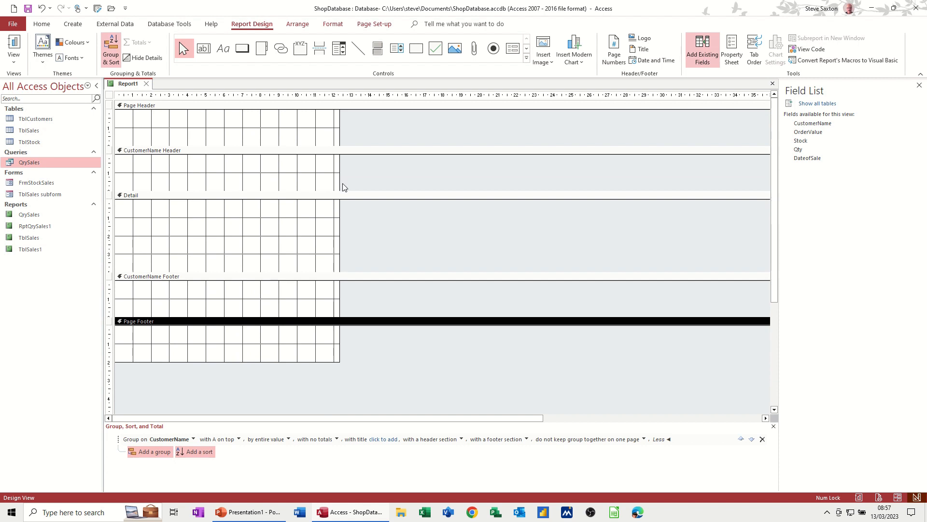
# Step: Add the CustomerName field to the CustomerName Header without its label, placed at the section's upper edge about 1 cm in
pyautogui.moveTo(802, 123); pyautogui.dragTo(197, 160)
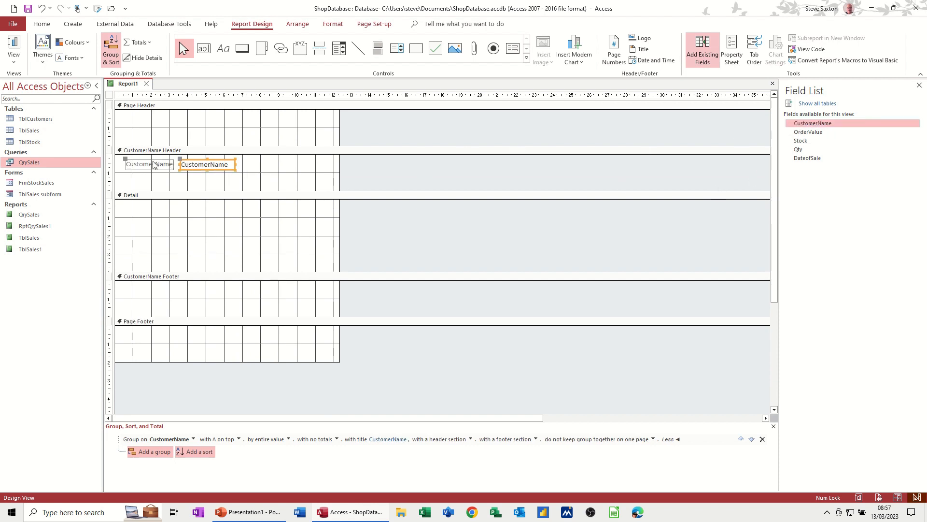
pyautogui.click(153, 165)
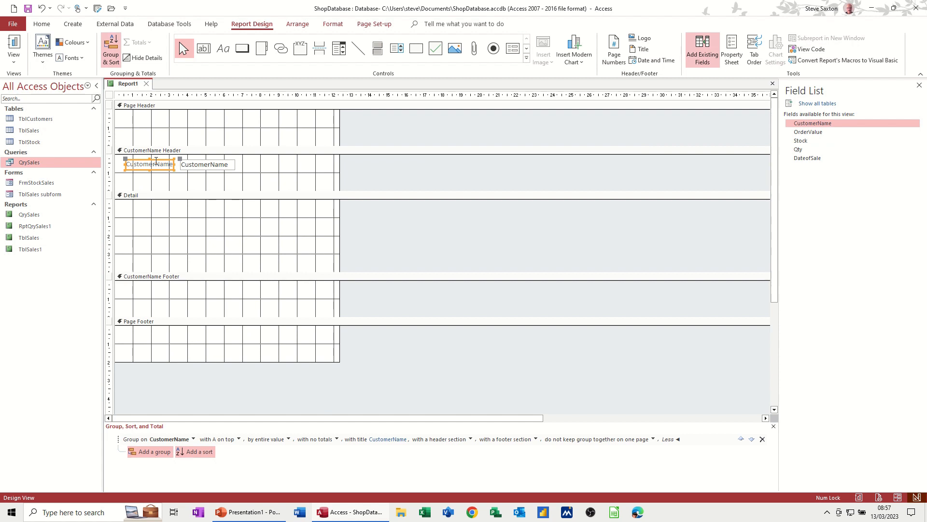
pyautogui.press('Delete')
pyautogui.moveTo(186, 168); pyautogui.dragTo(137, 161)
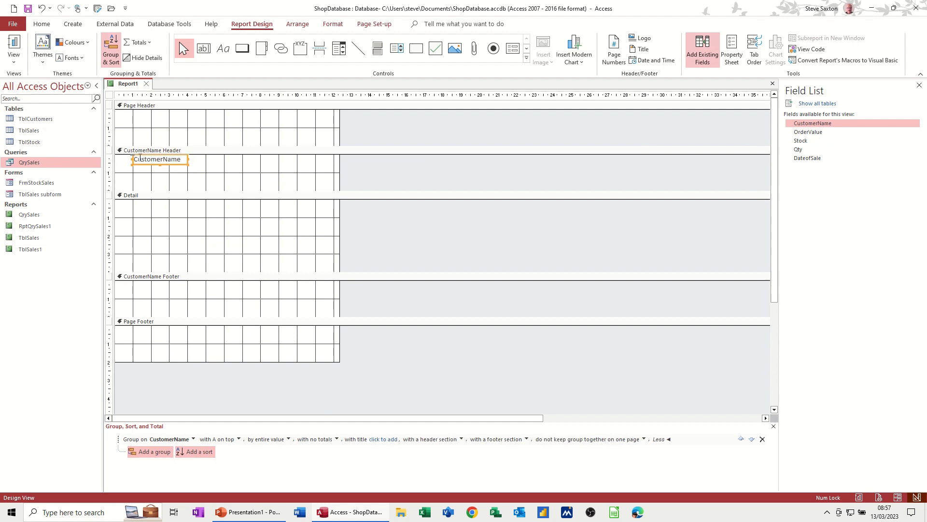
# Step: Format the CustomerName text box as bold, dark blue, 14 pt text and enlarge it to about 4 by 1 cm
pyautogui.click(333, 24)
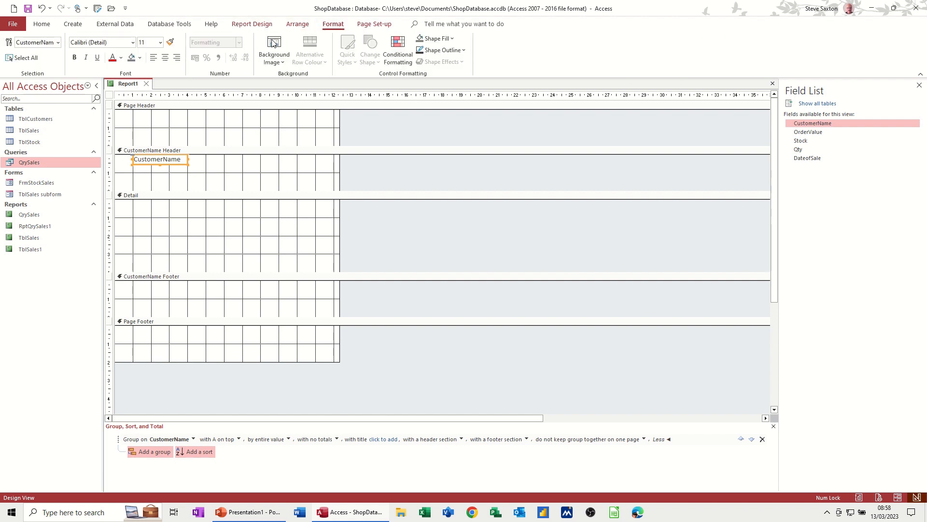
pyautogui.click(73, 58)
pyautogui.click(121, 58)
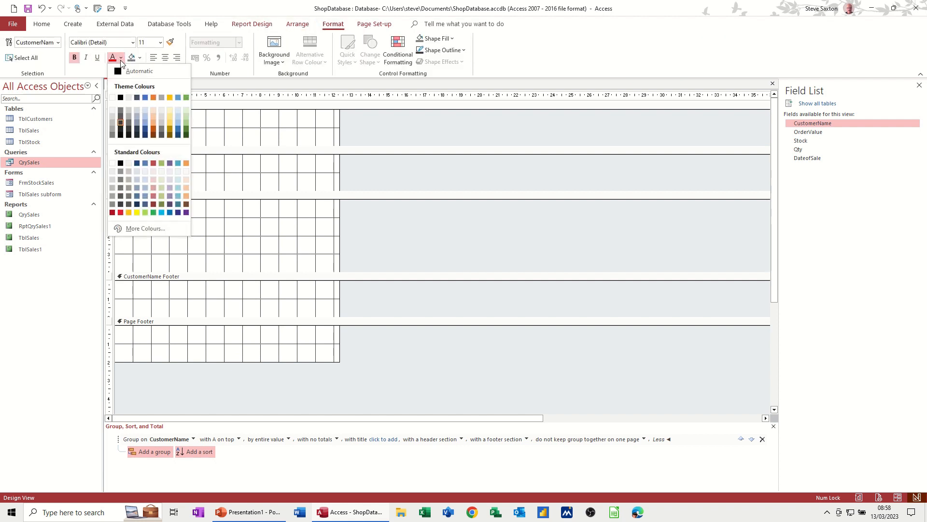
pyautogui.click(138, 97)
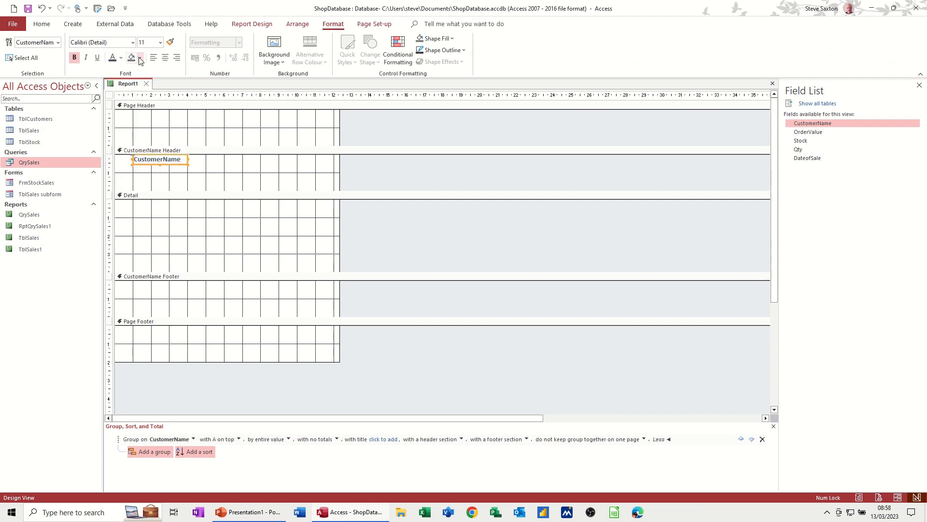
pyautogui.click(160, 42)
pyautogui.click(148, 110)
pyautogui.moveTo(187, 164); pyautogui.dragTo(205, 175)
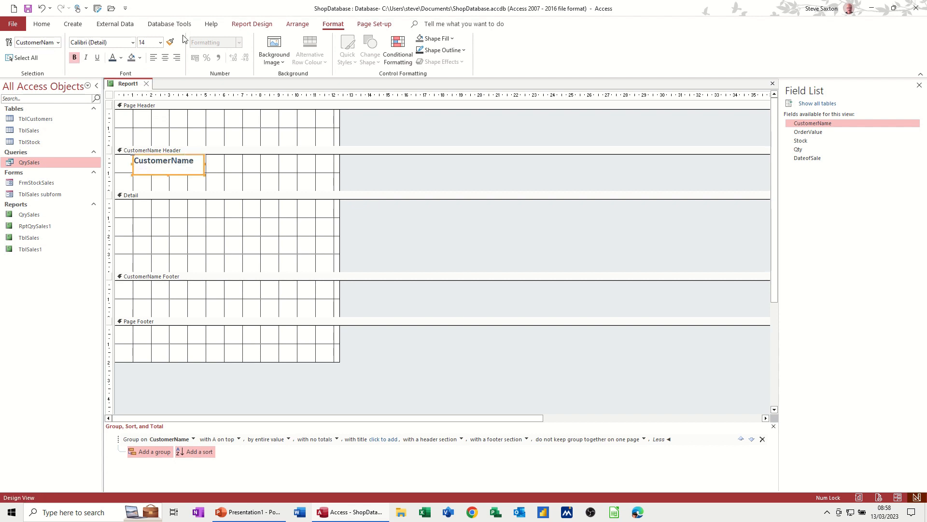
# Step: Check the customer headings in Report view and shorten the CustomerName Header section in Design view to about 1.2 cm
pyautogui.click(251, 23)
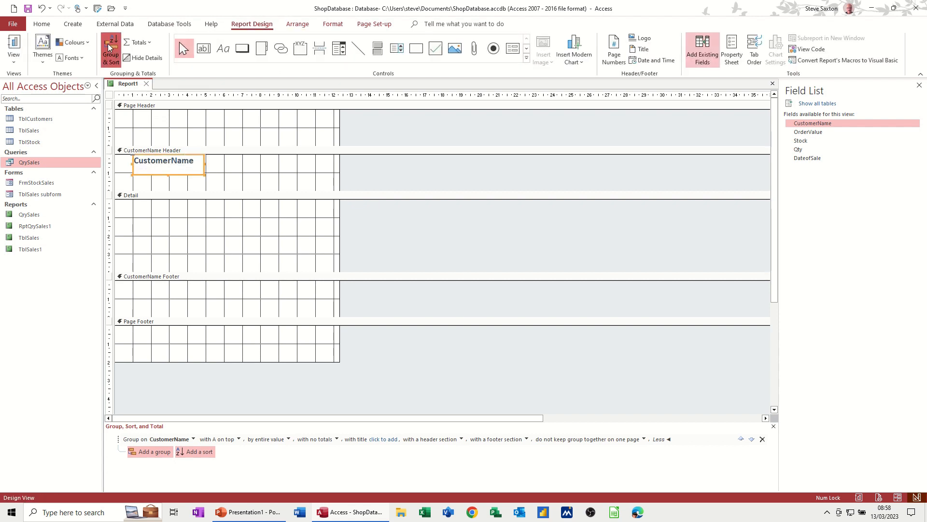
pyautogui.click(14, 44)
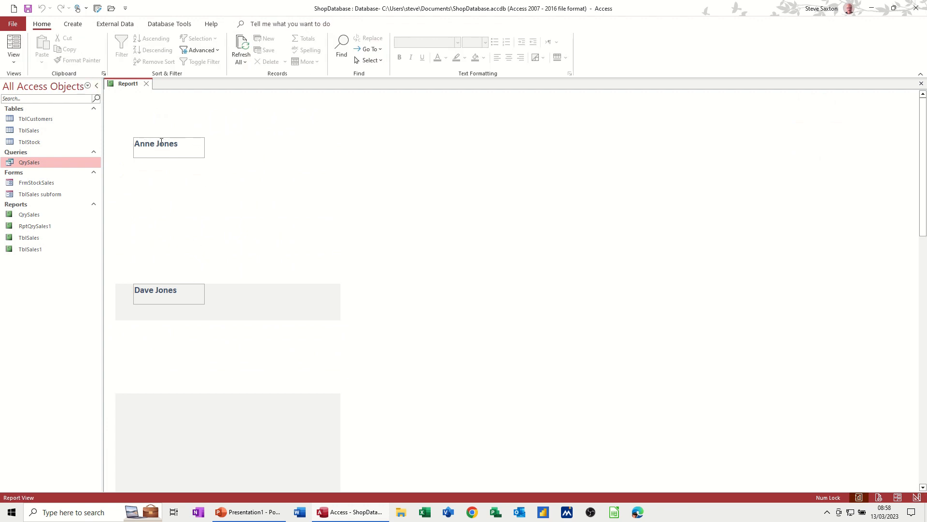
pyautogui.click(14, 58)
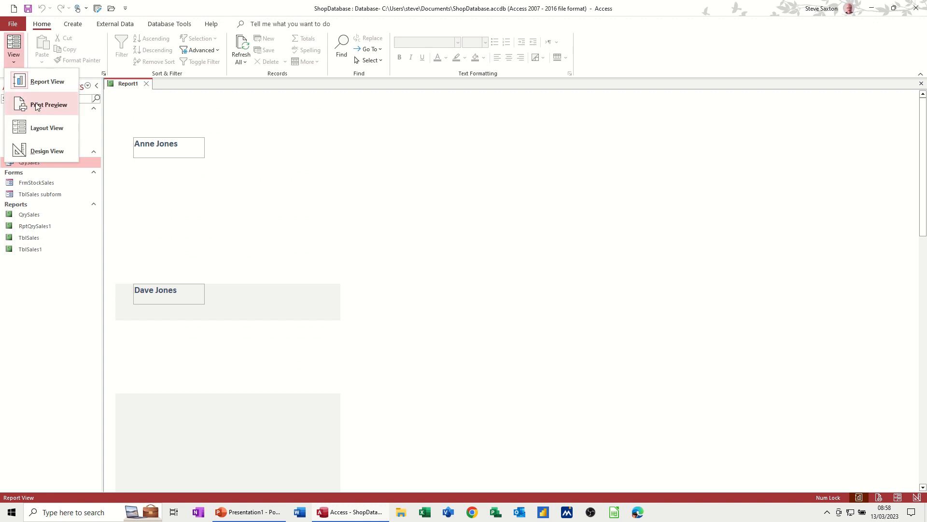
pyautogui.click(41, 147)
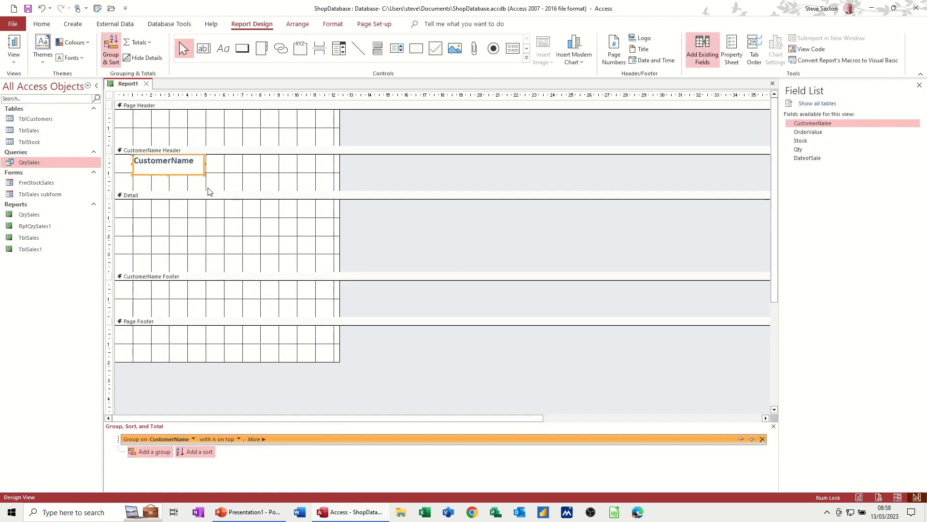
pyautogui.moveTo(208, 191)
pyautogui.mouseDown()
pyautogui.moveTo(204, 177)
pyautogui.moveTo(173, 174)
pyautogui.moveTo(211, 176)
pyautogui.mouseUp()
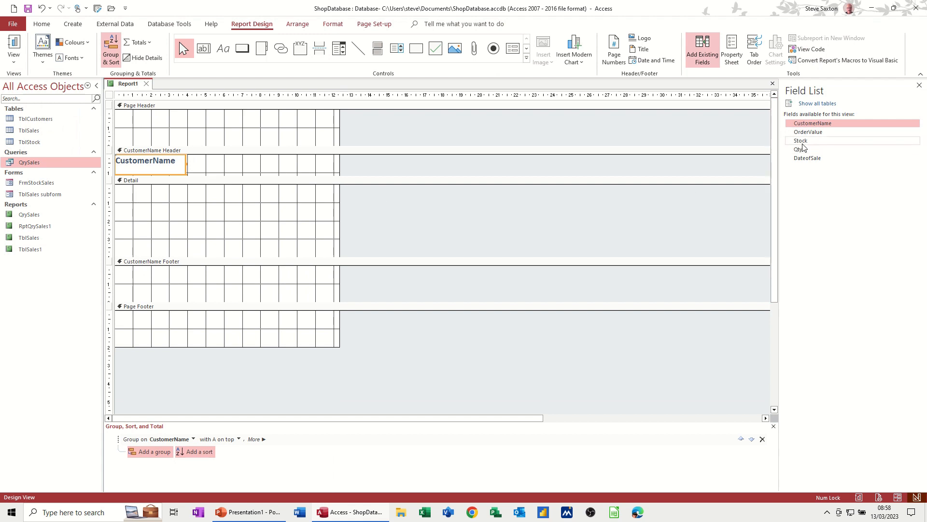
# Step: Add the Stock and Qty fields without labels side by side along the upper edge of the Detail section
pyautogui.moveTo(803, 141); pyautogui.dragTo(197, 195)
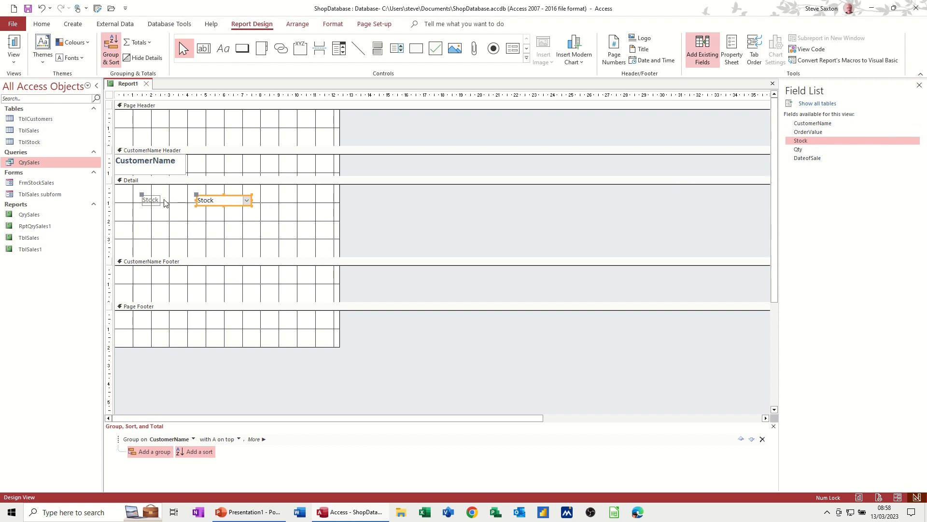
pyautogui.click(151, 200)
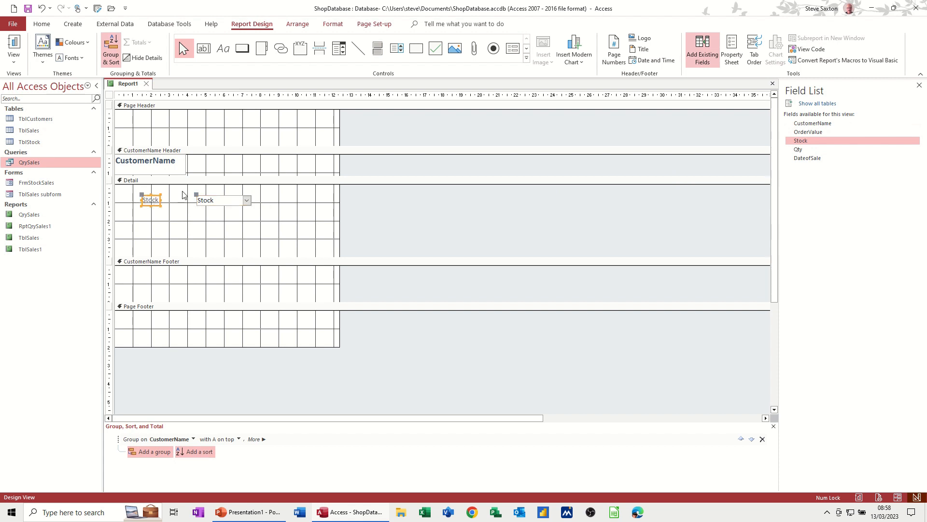
pyautogui.press('Delete')
pyautogui.moveTo(209, 199); pyautogui.dragTo(164, 189)
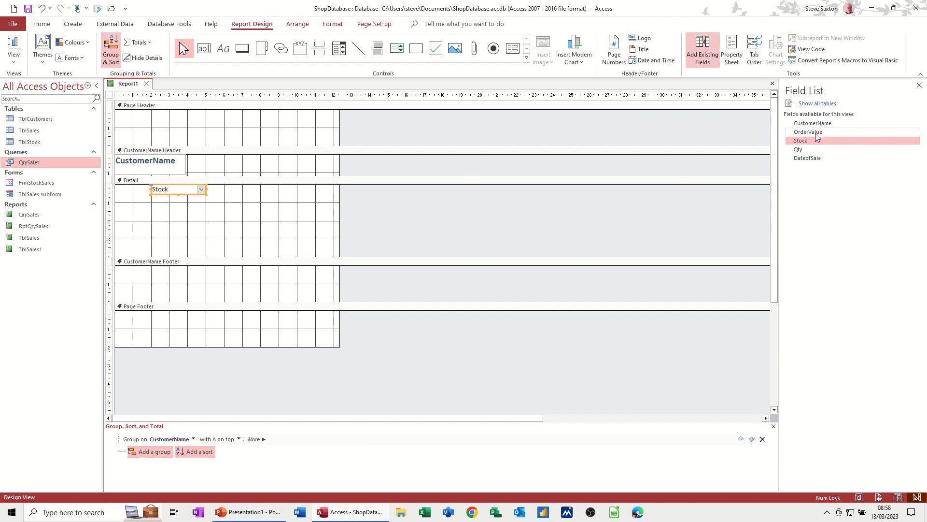
pyautogui.moveTo(799, 149); pyautogui.dragTo(268, 195)
pyautogui.click(220, 198)
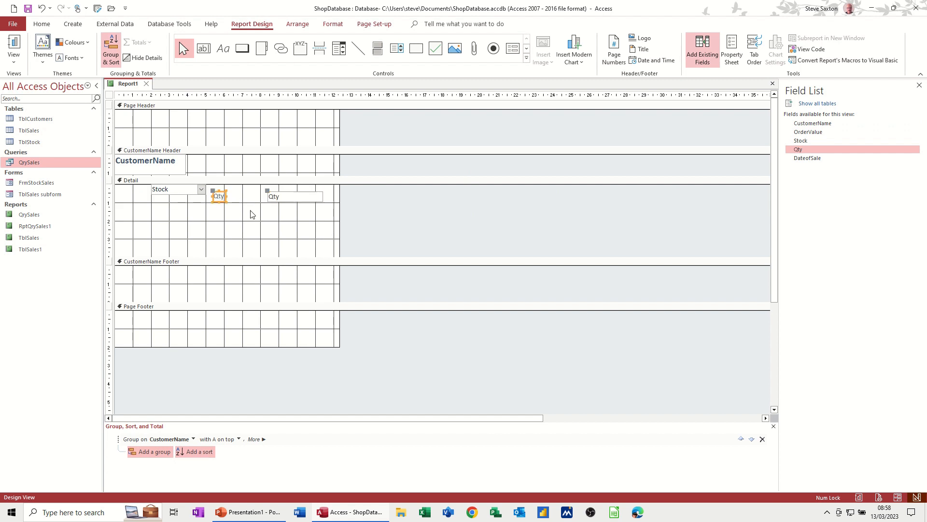
pyautogui.press('Delete')
pyautogui.moveTo(304, 199); pyautogui.dragTo(244, 195)
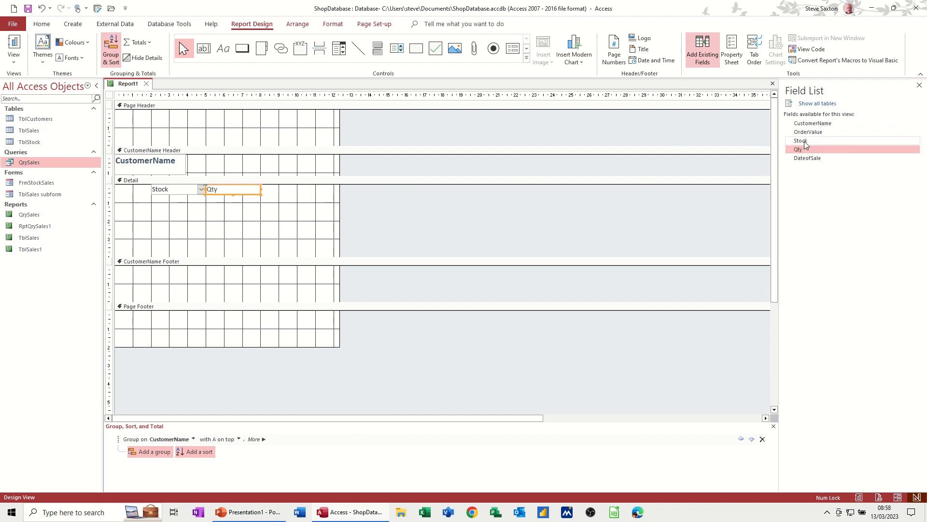
# Step: Add the OrderValue and DateofSale fields without labels to the Detail section, continuing the row after Qty
pyautogui.moveTo(813, 135); pyautogui.dragTo(317, 192)
pyautogui.click(276, 198)
pyautogui.press('Delete')
pyautogui.moveTo(334, 200); pyautogui.dragTo(278, 193)
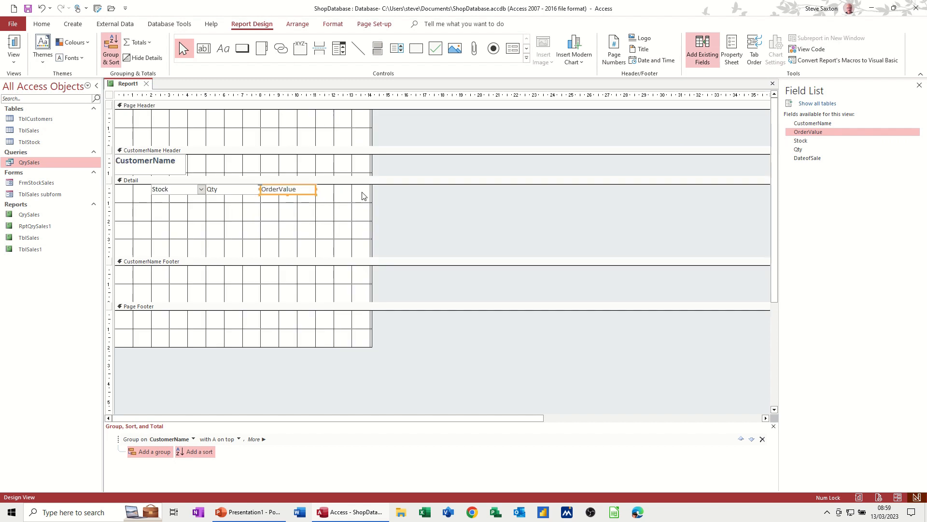
pyautogui.moveTo(808, 162); pyautogui.dragTo(342, 189)
pyautogui.click(292, 225)
pyautogui.press('Delete')
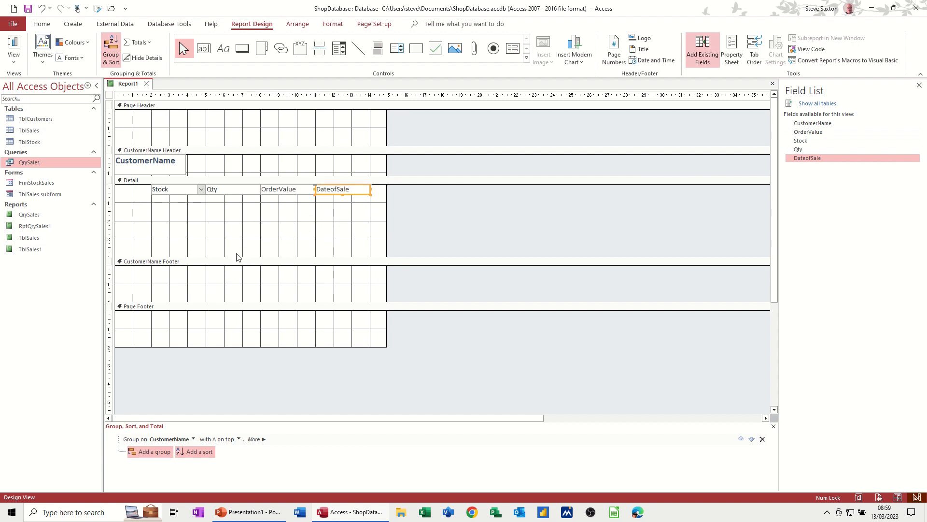
# Step: Shorten the Detail section to about 3 cm and check the spacing of the sales rows in Report view
pyautogui.moveTo(236, 257); pyautogui.dragTo(237, 239)
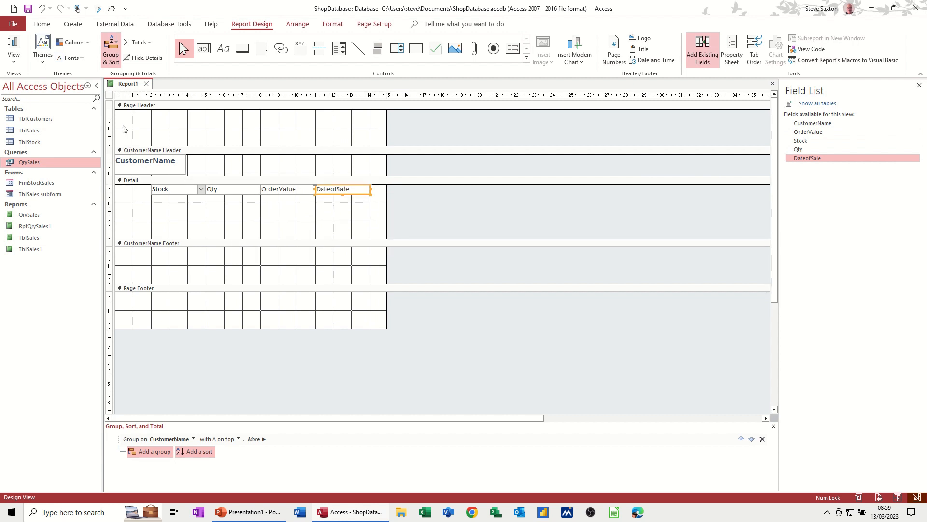
pyautogui.click(14, 44)
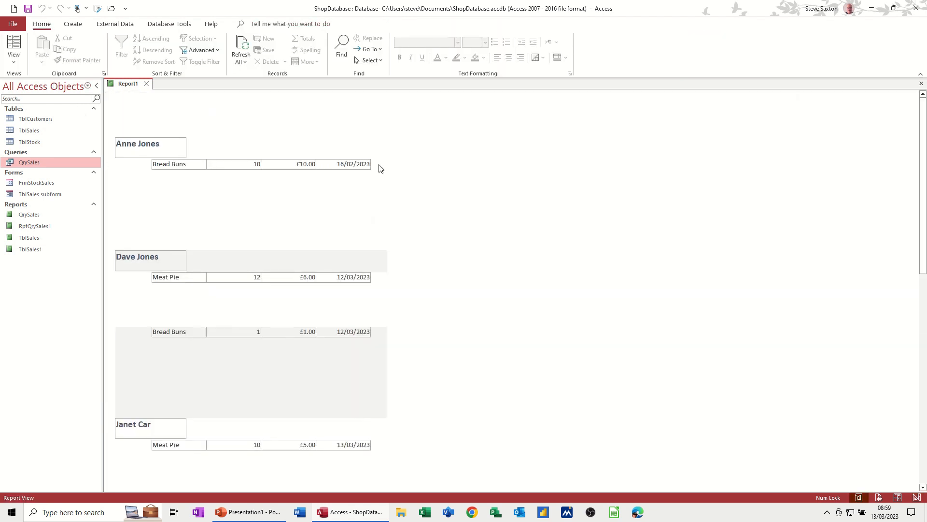
pyautogui.scroll(-3, 265, 304)
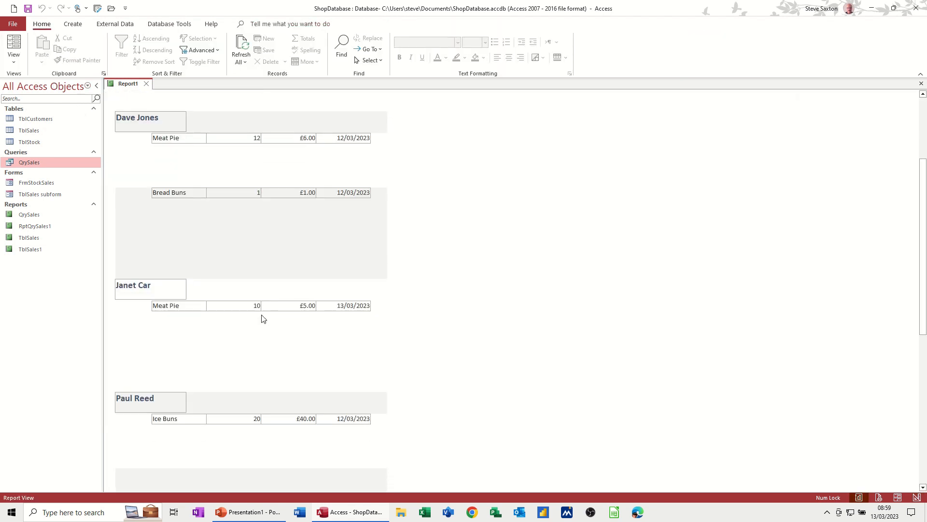
pyautogui.scroll(-4, 264, 318)
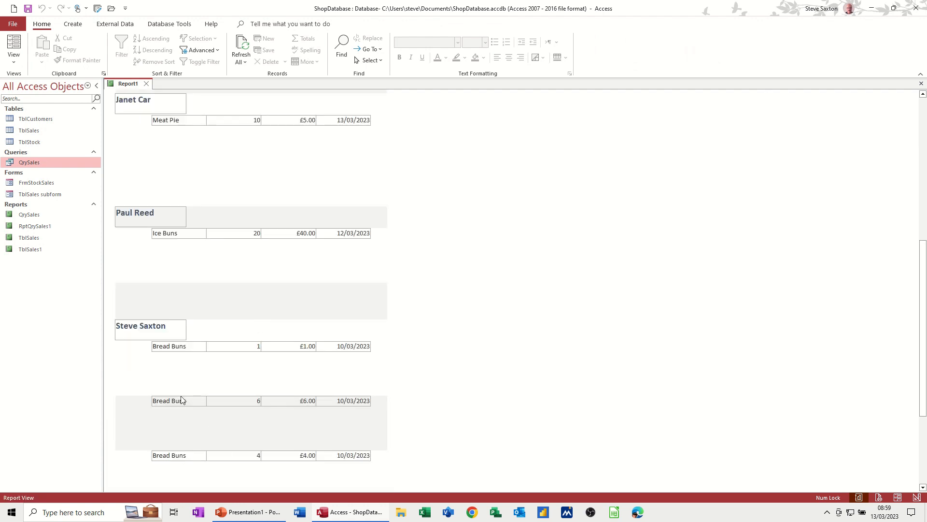
pyautogui.click(13, 56)
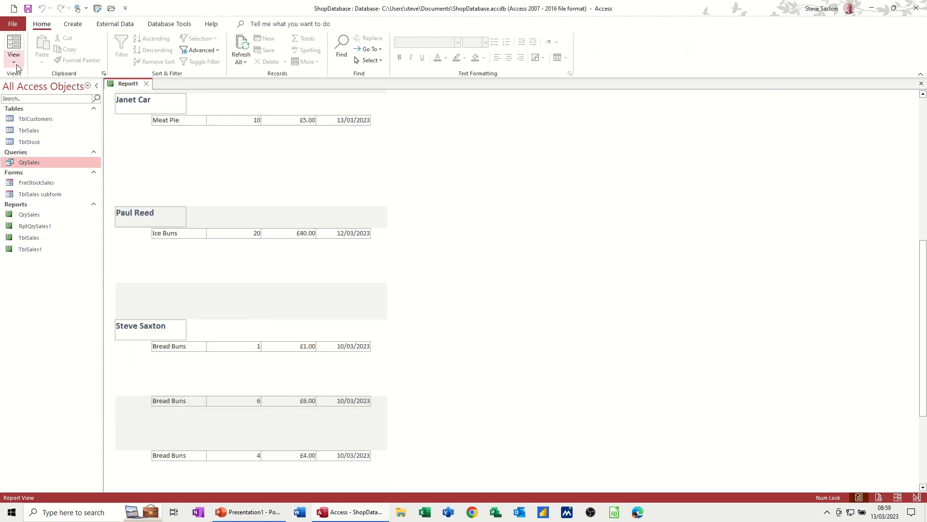
pyautogui.click(45, 151)
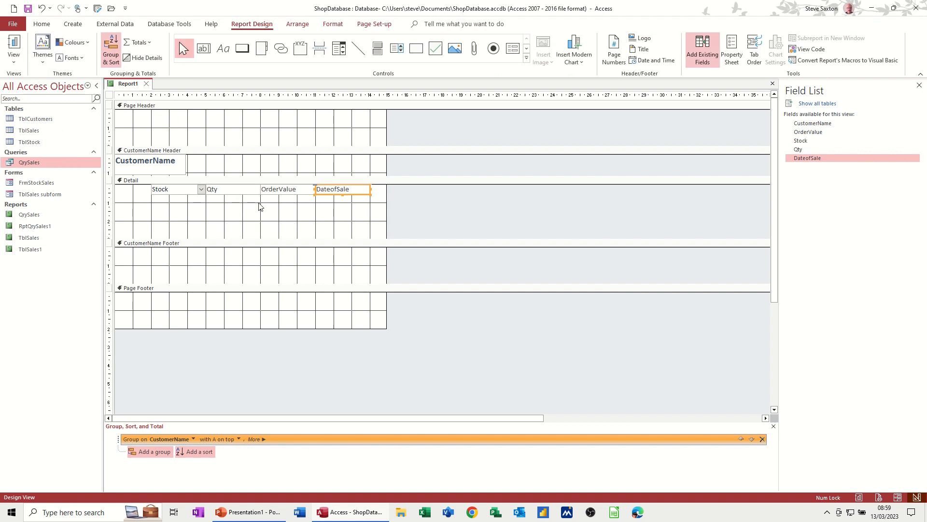
# Step: Shorten the Detail section to the height of its field row and check the row spacing in Report view
pyautogui.moveTo(228, 239); pyautogui.dragTo(226, 196)
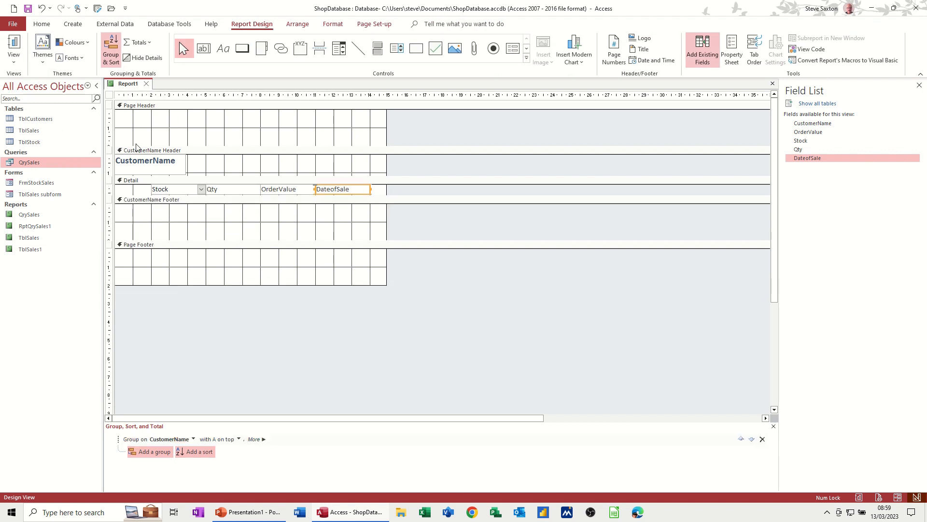
pyautogui.click(15, 46)
pyautogui.scroll(-3, 284, 221)
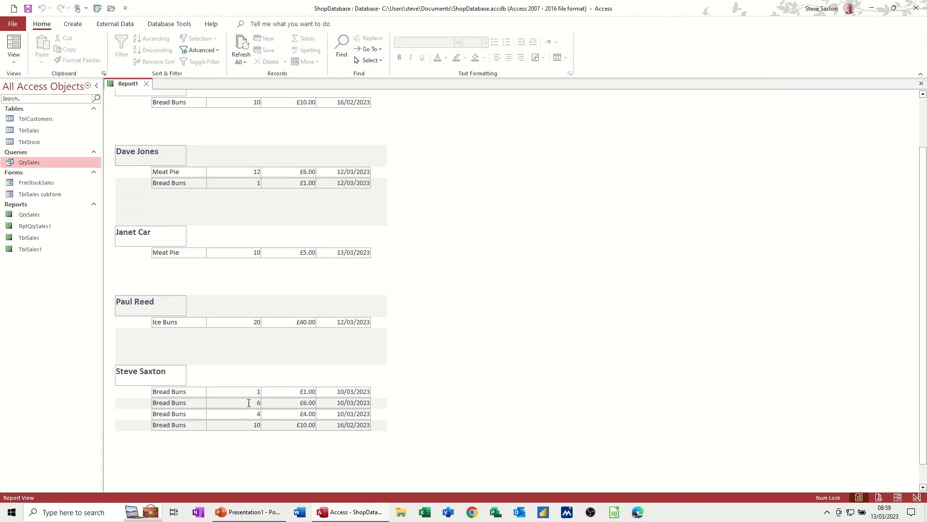
pyautogui.click(14, 61)
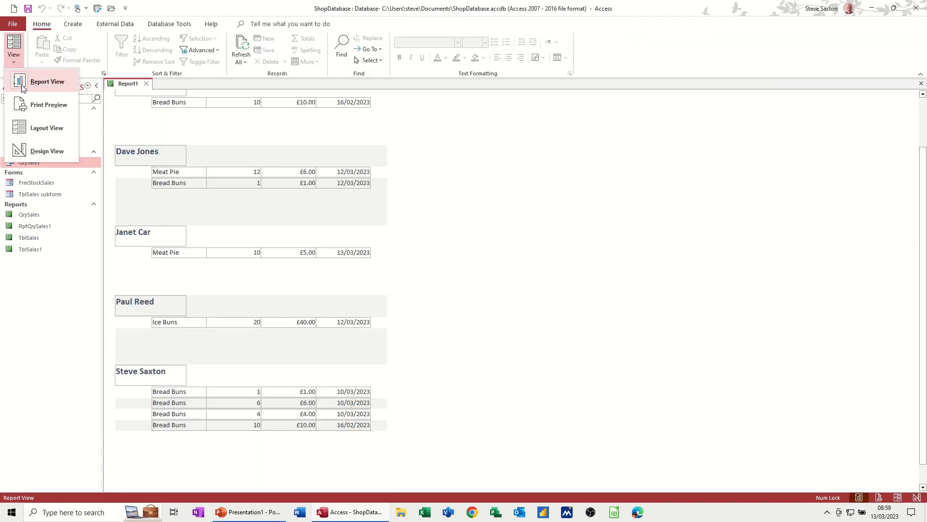
pyautogui.click(37, 150)
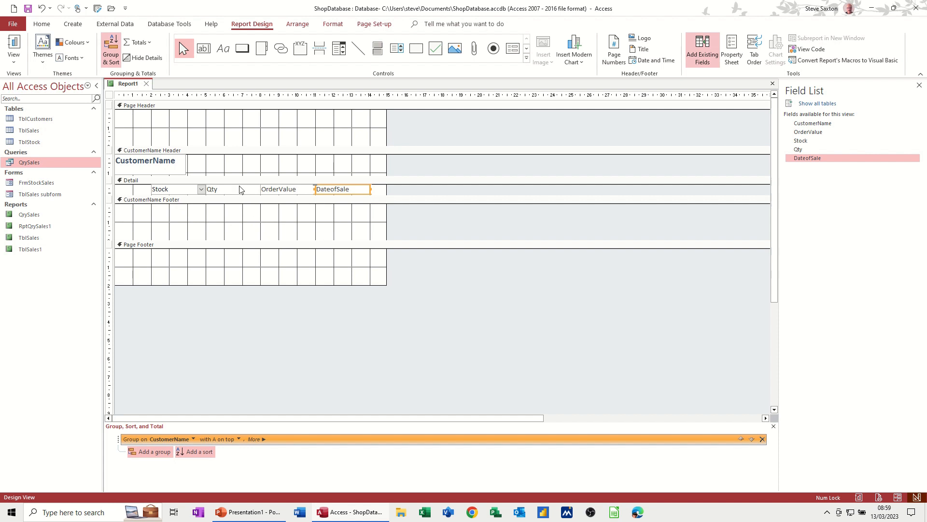
# Step: Add a text box about 6 cm wide and 1 cm high to the CustomerName Footer containing =sum([ordervalue])
pyautogui.click(203, 49)
pyautogui.moveTo(269, 208); pyautogui.dragTo(384, 226)
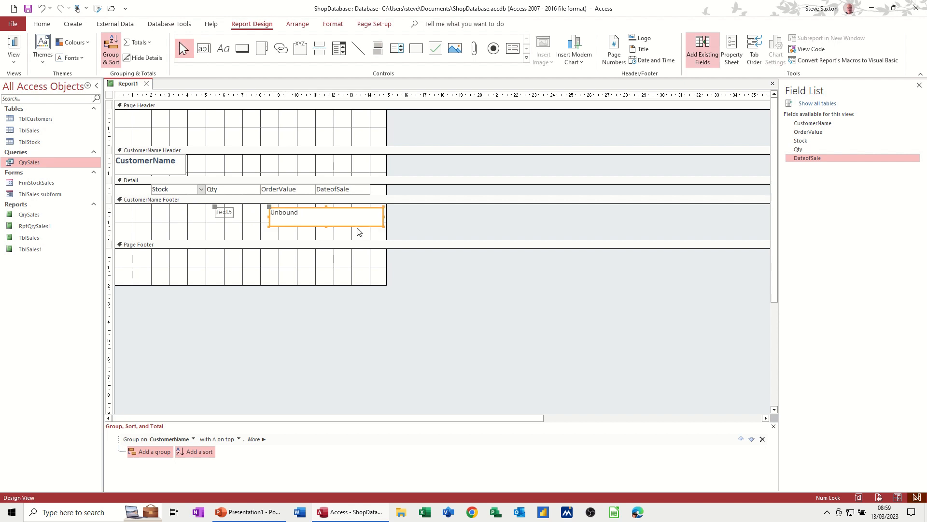
pyautogui.click(309, 215)
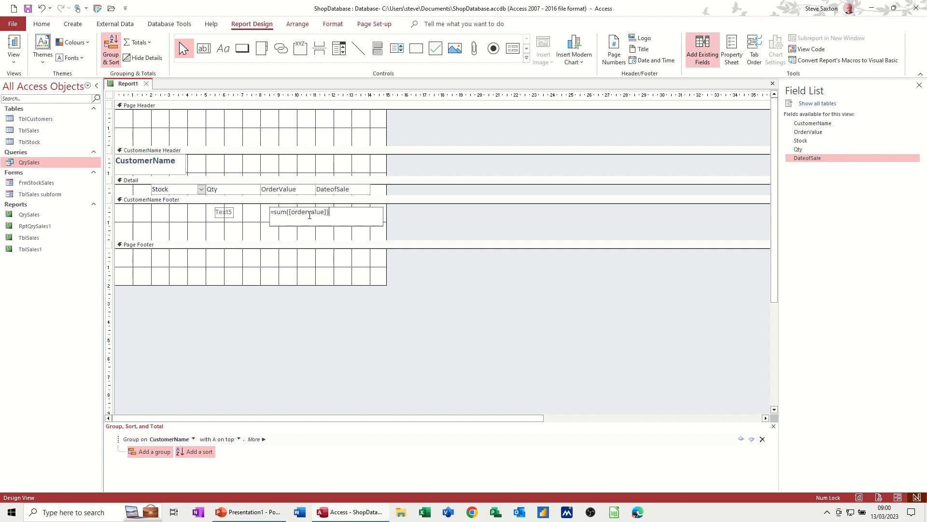
pyautogui.click(305, 234)
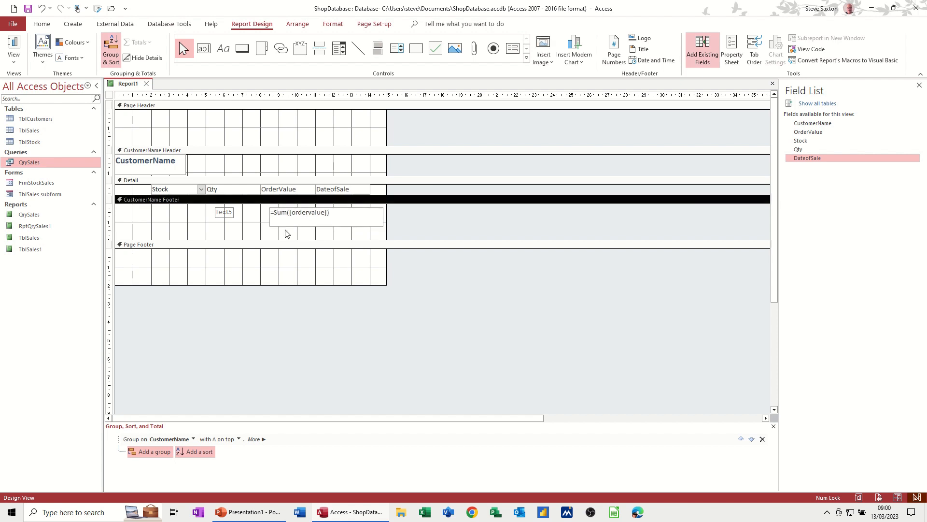
# Step: Check each customer's order total in Report view and return to Design view
pyautogui.click(15, 45)
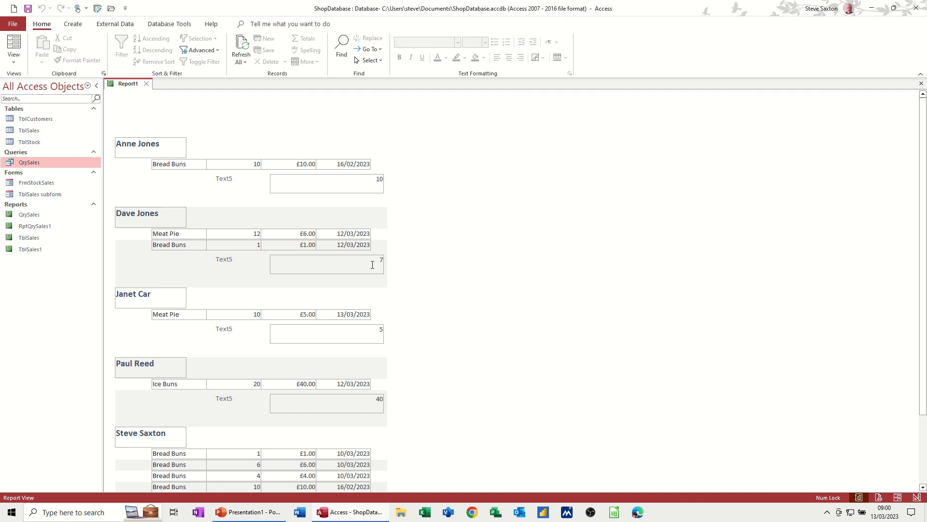
pyautogui.click(13, 54)
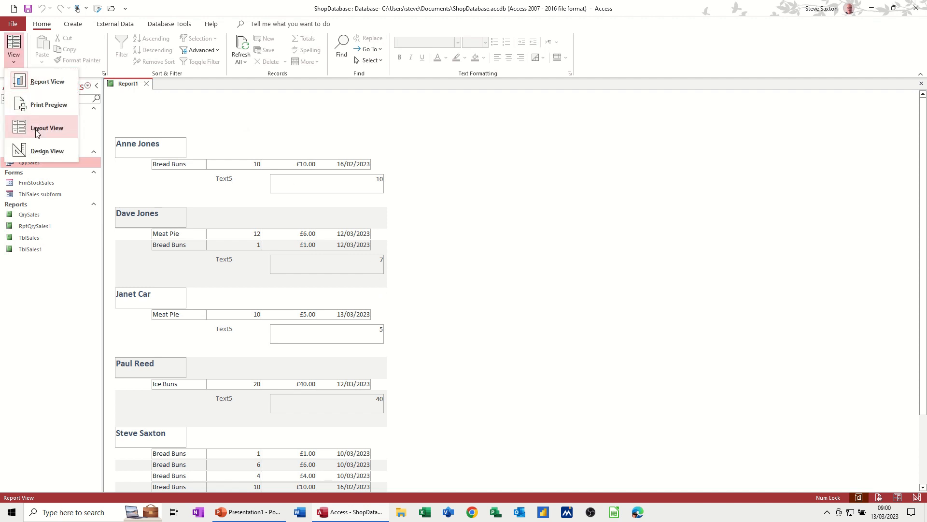
pyautogui.click(39, 154)
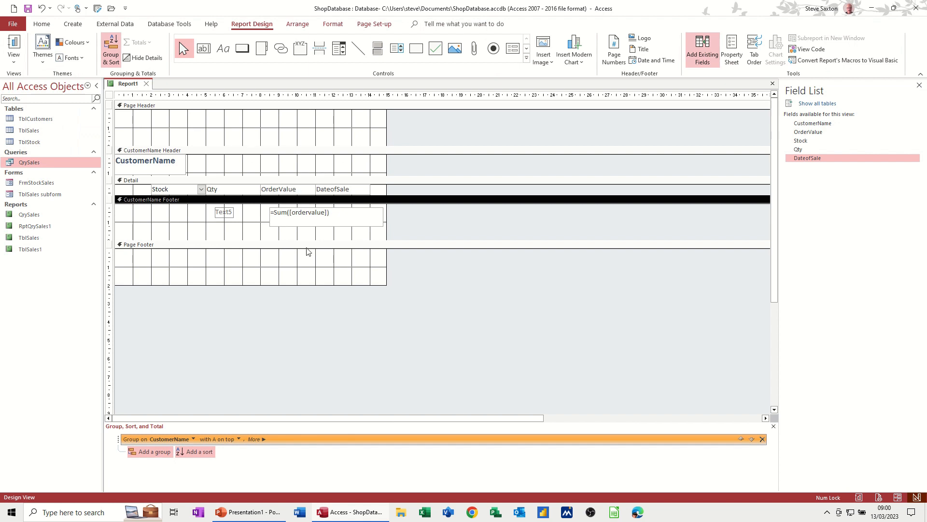
# Step: Format the order value sum text box in the CustomerName Footer as Currency
pyautogui.click(344, 219)
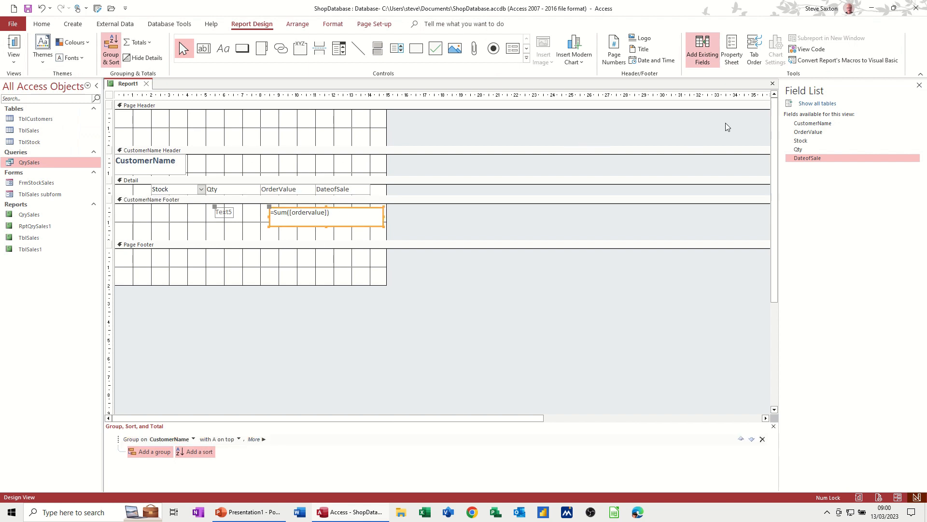
pyautogui.click(732, 51)
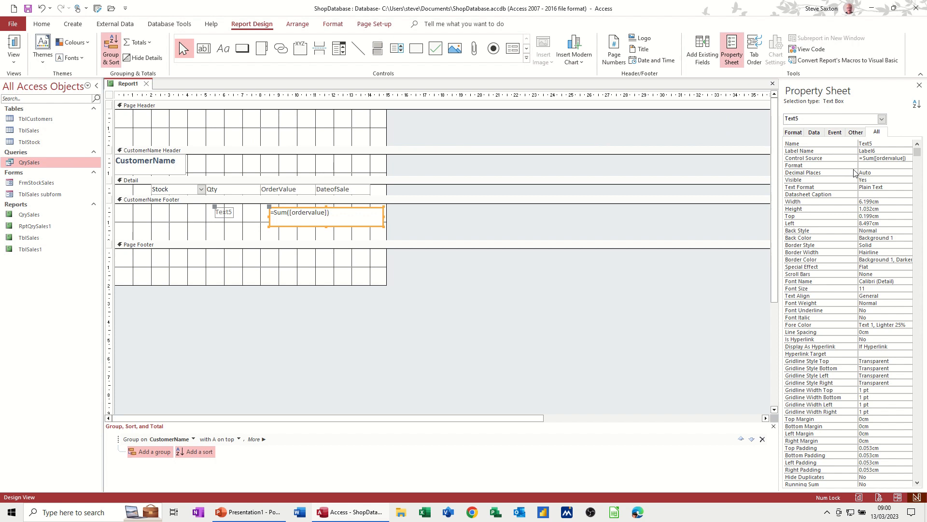
pyautogui.click(871, 165)
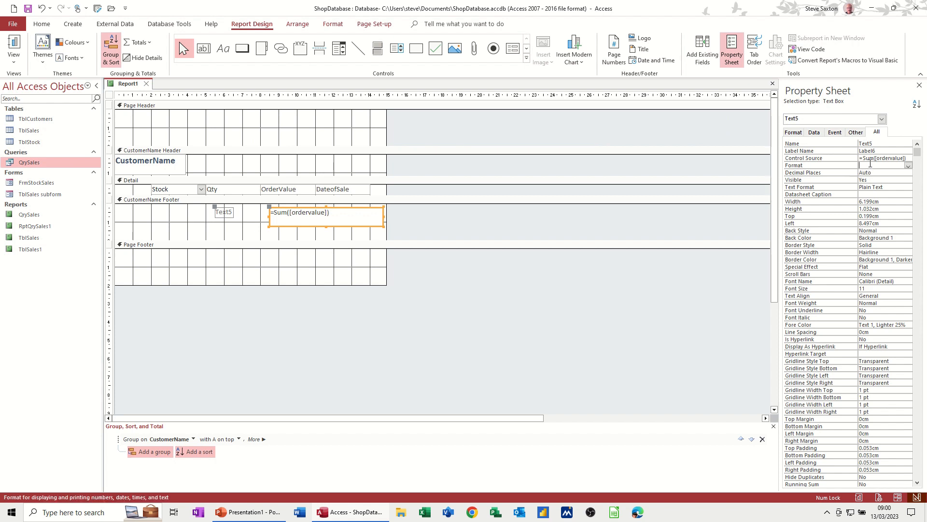
pyautogui.click(908, 167)
pyautogui.click(874, 179)
# Step: Widen the sum text box's label to about 2.6 cm and caption it Customer Total
pyautogui.click(229, 213)
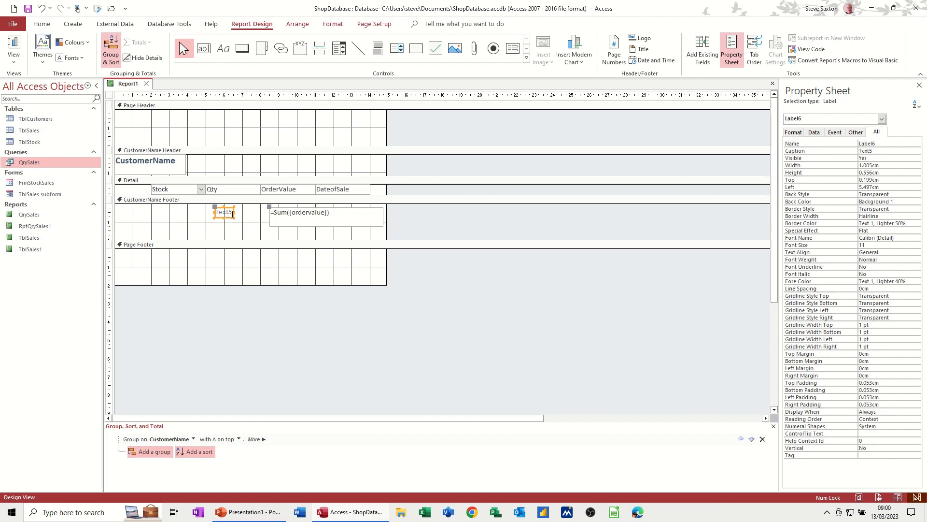
pyautogui.moveTo(236, 212); pyautogui.dragTo(264, 213)
pyautogui.click(224, 213)
pyautogui.click(244, 213)
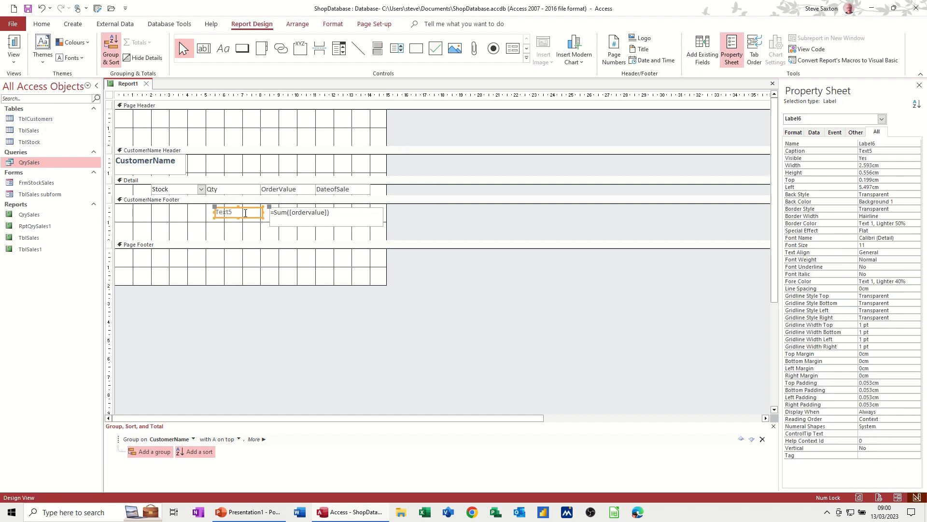
pyautogui.doubleClick(244, 213)
pyautogui.write('Customer Total')
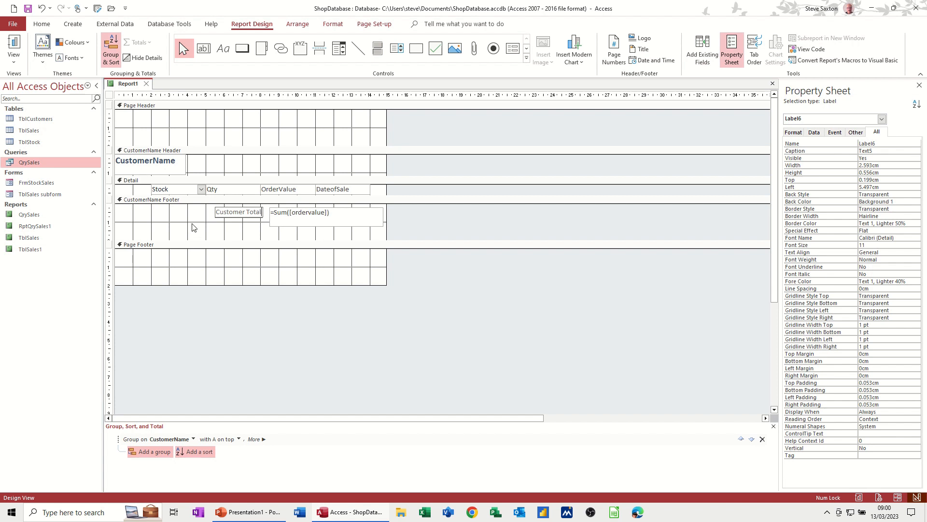
pyautogui.click(192, 227)
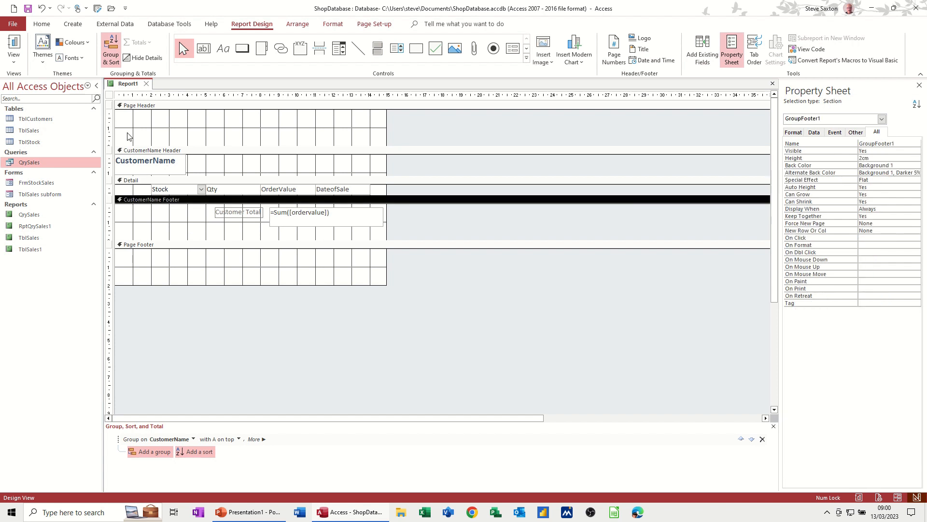
# Step: Check the labelled customer totals in Report view and return to Design view
pyautogui.click(14, 46)
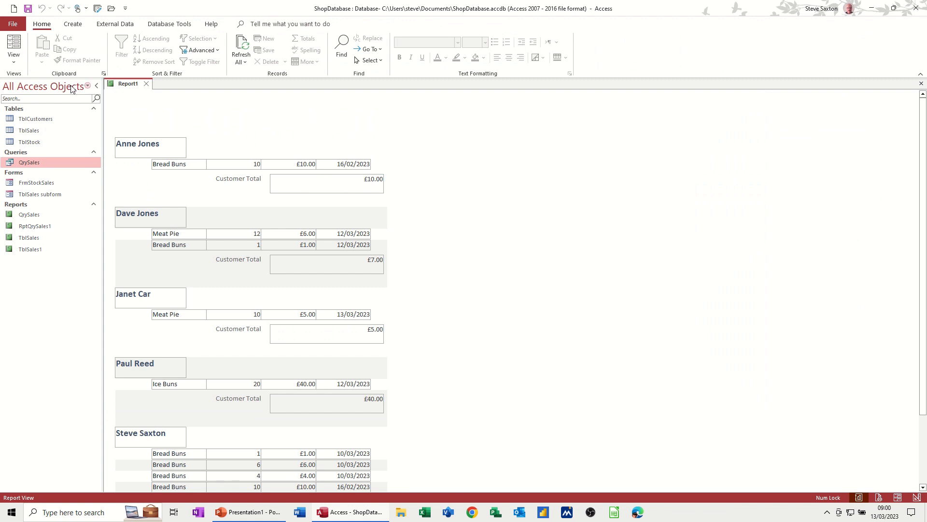
pyautogui.click(14, 57)
pyautogui.click(39, 153)
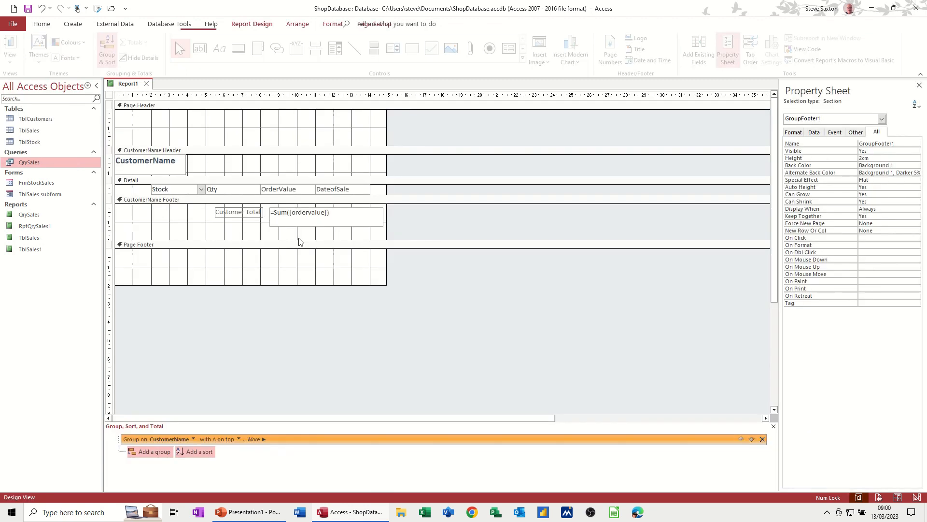
# Step: Reduce the height of the Customer Total text box to about 0.7 cm
pyautogui.click(328, 225)
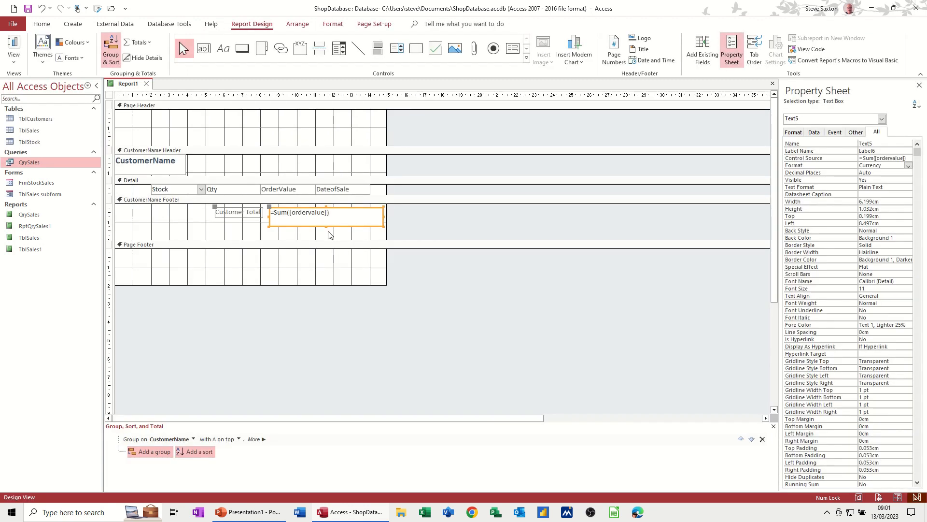
pyautogui.moveTo(326, 226); pyautogui.dragTo(326, 220)
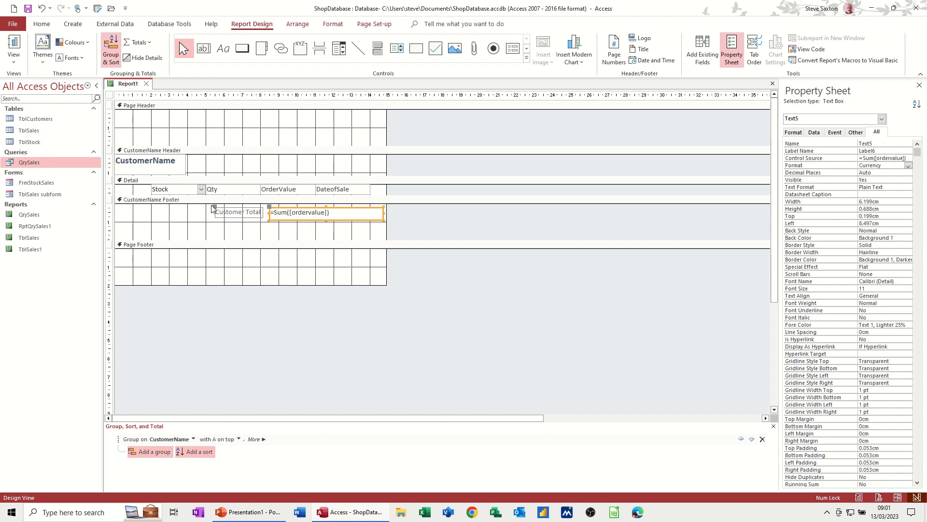
pyautogui.click(192, 200)
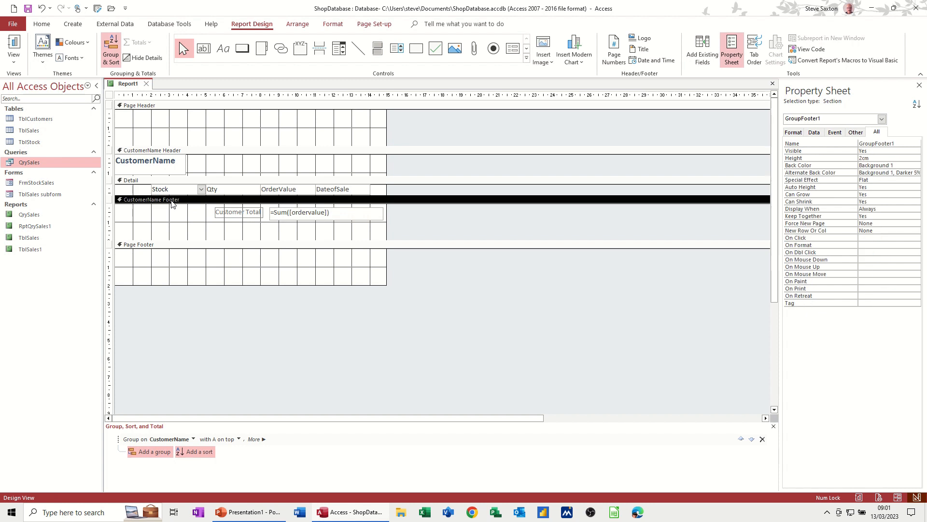
# Step: Add a Report Header/Footer and copy the Customer Total text box with its label into the Report Footer
pyautogui.rightClick(198, 203)
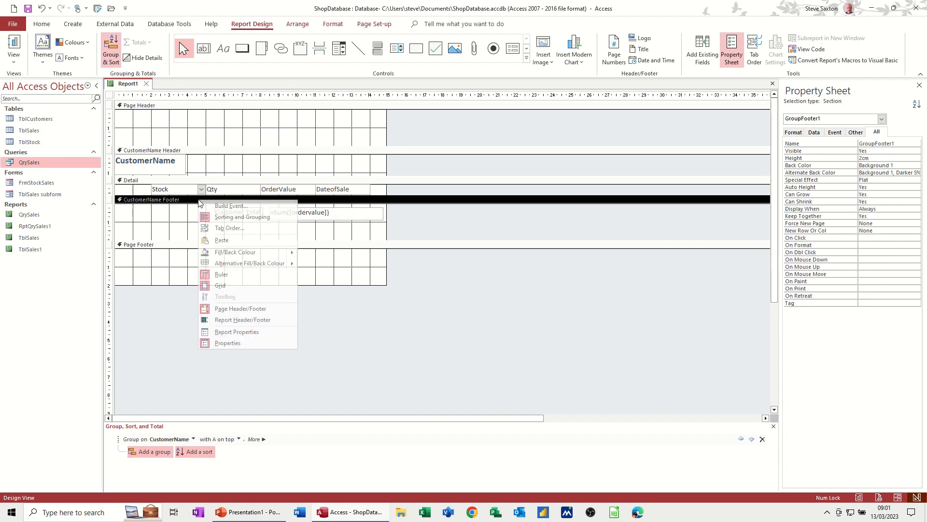
pyautogui.click(219, 321)
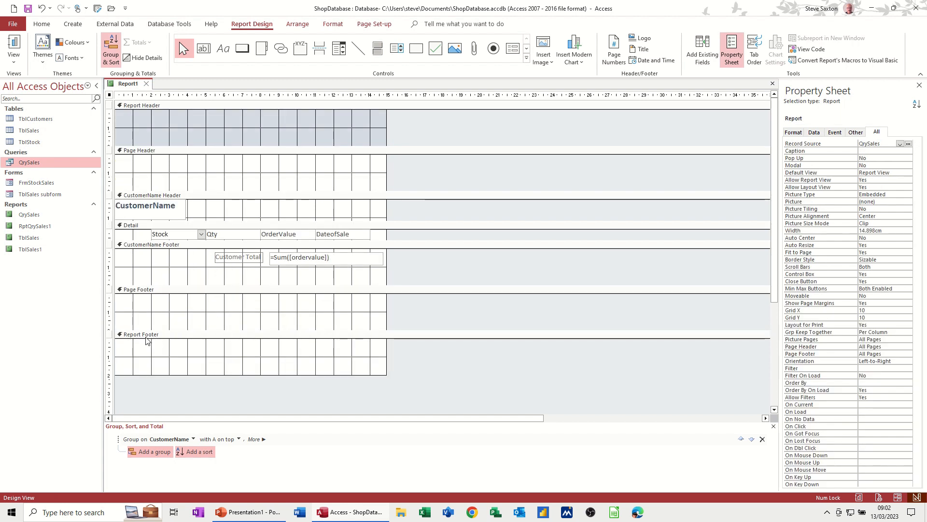
pyautogui.click(330, 260)
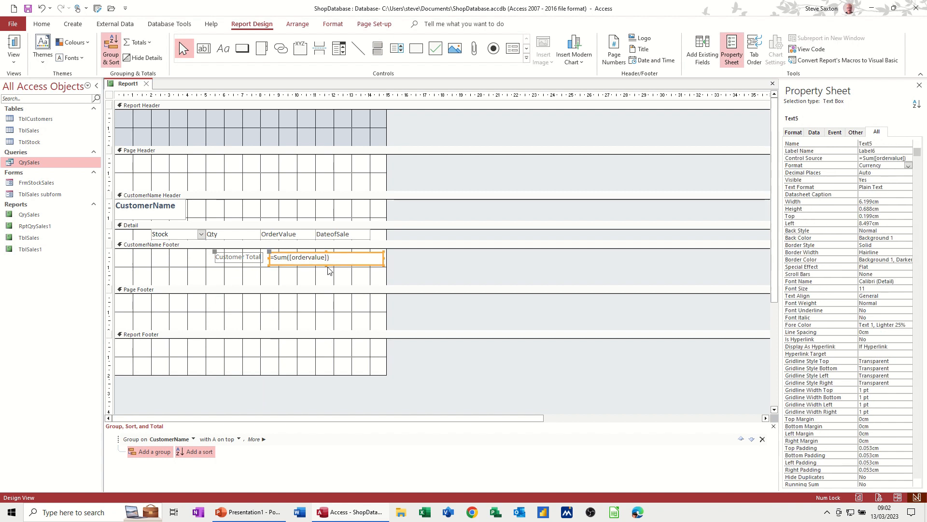
pyautogui.click(341, 355)
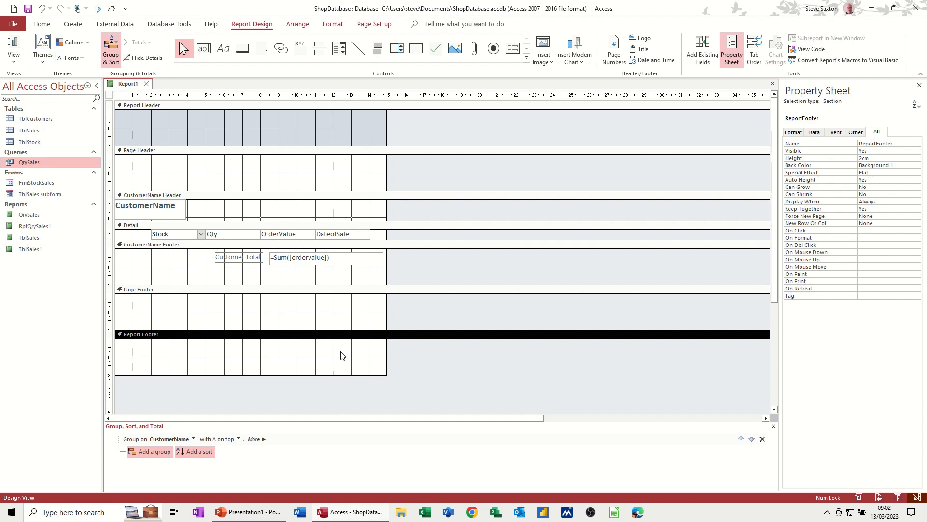
pyautogui.hotkey('ctrl', 'v')
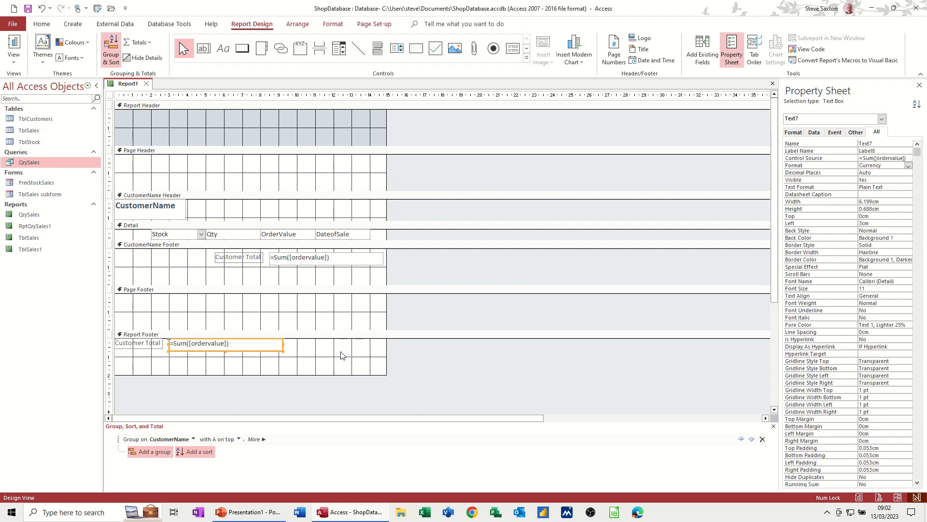
# Step: Change the copied label to Shop Total and move the pair across beneath the customer total, with the text box about 8.6 cm from the report's left edge
pyautogui.click(146, 347)
pyautogui.click(145, 345)
pyautogui.moveTo(143, 344); pyautogui.dragTo(109, 331)
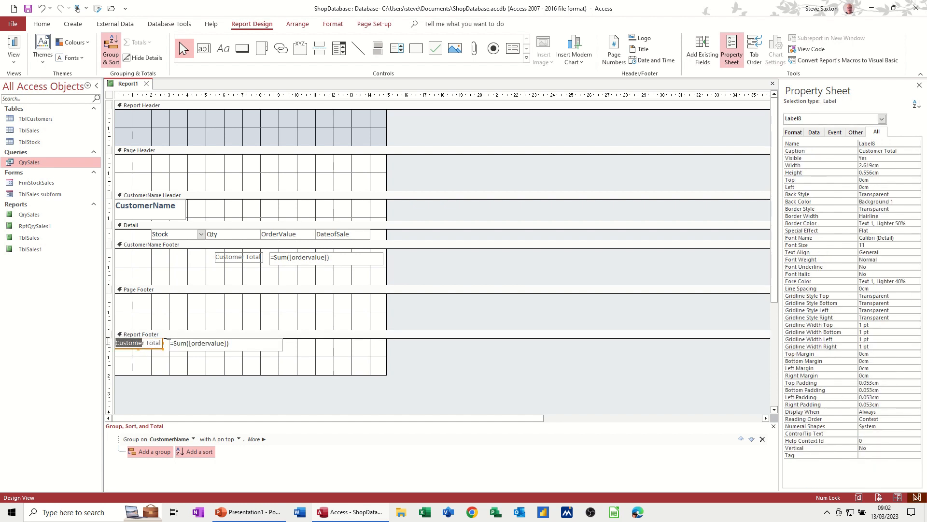
pyautogui.press('Delete')
pyautogui.press('Delete')
pyautogui.press('Delete')
pyautogui.write('Shop')
pyautogui.moveTo(227, 349); pyautogui.dragTo(332, 349)
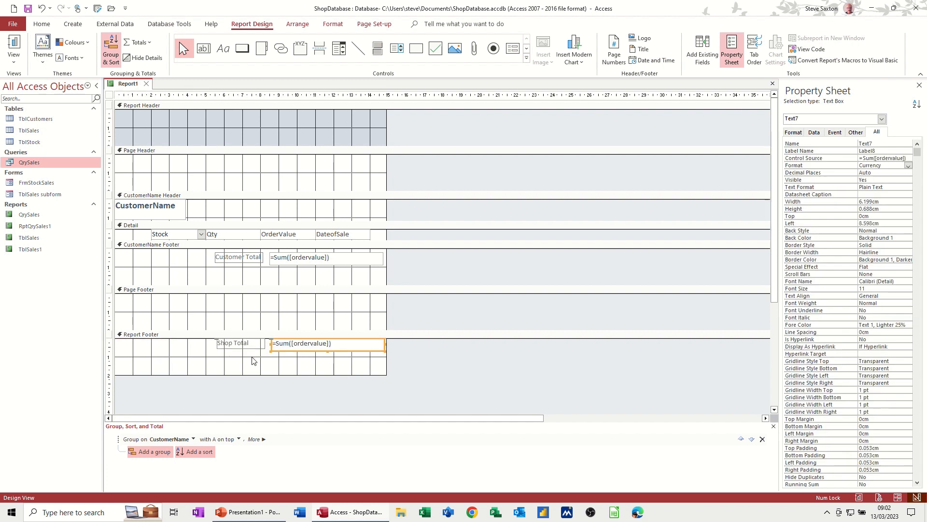
# Step: Check the shop total at the end of the report in Report view and return to Design view
pyautogui.click(14, 48)
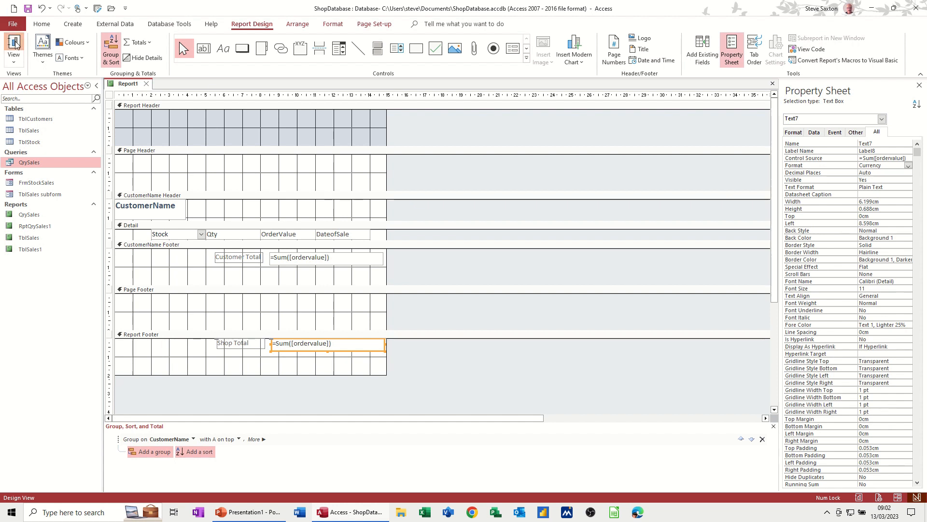
pyautogui.scroll(-5, 285, 384)
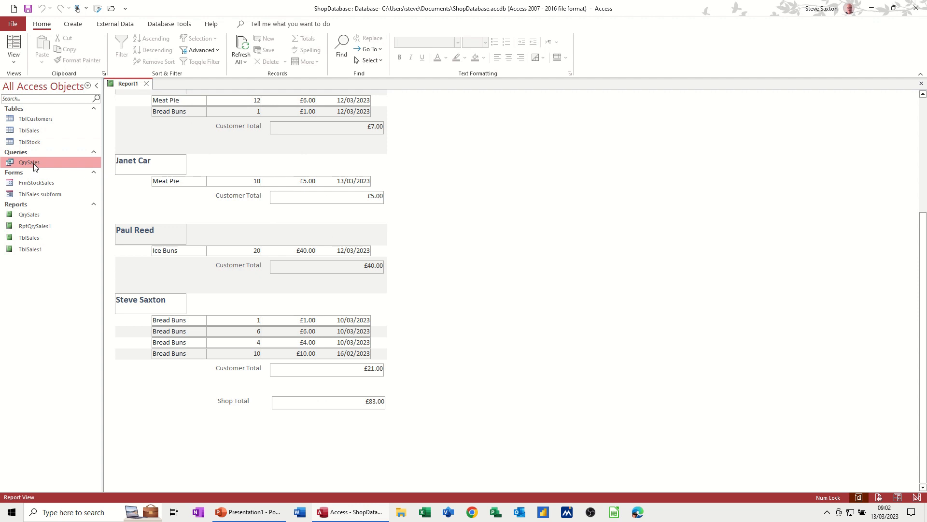
pyautogui.click(14, 58)
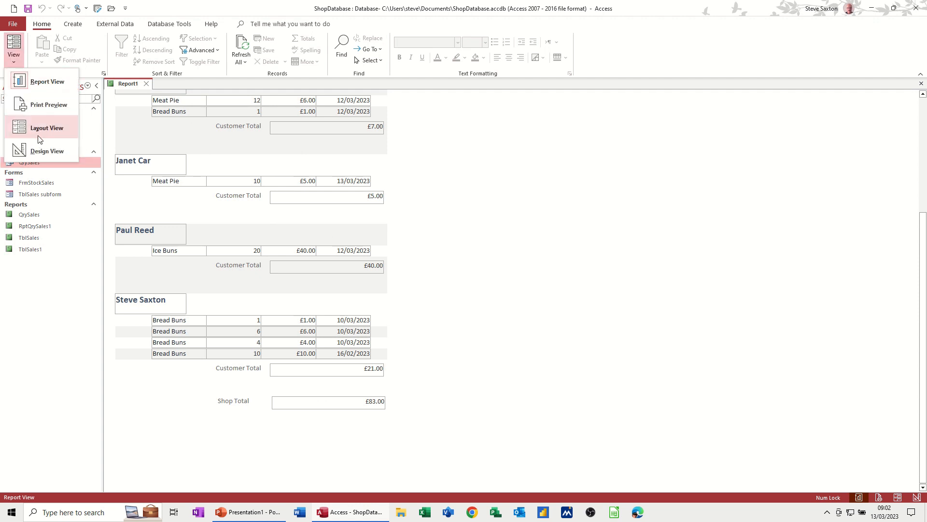
pyautogui.click(41, 151)
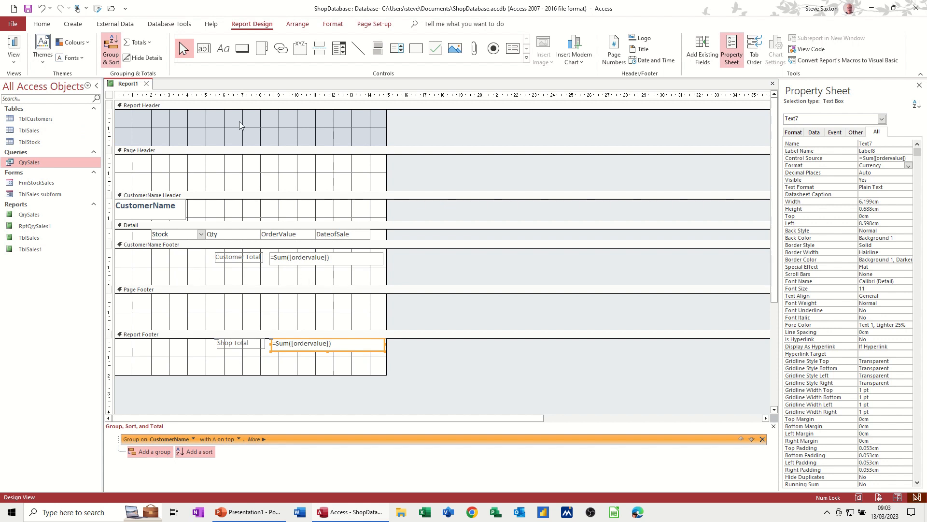
# Step: Add a text box about 6 cm wide below the sum in the CustomerName Footer containing =avg([ordervalue]), formatted as Currency
pyautogui.click(203, 49)
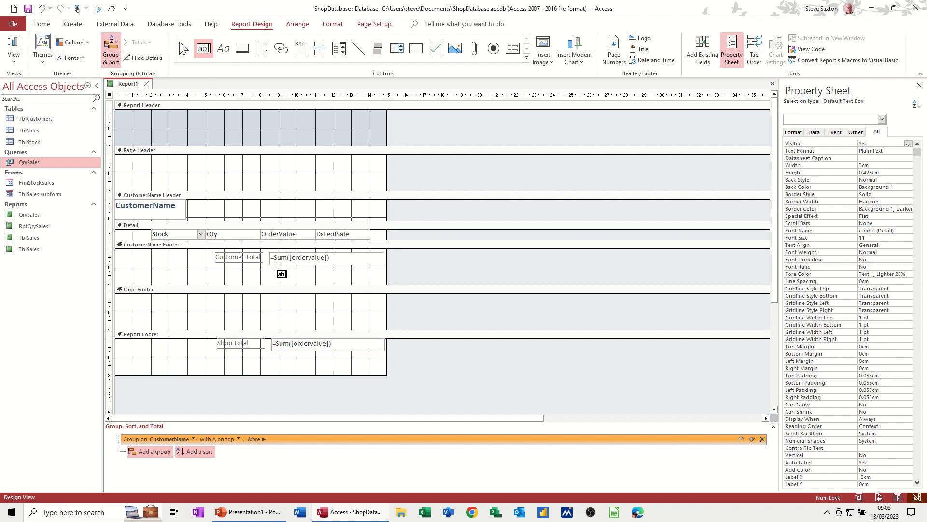
pyautogui.moveTo(272, 270); pyautogui.dragTo(381, 279)
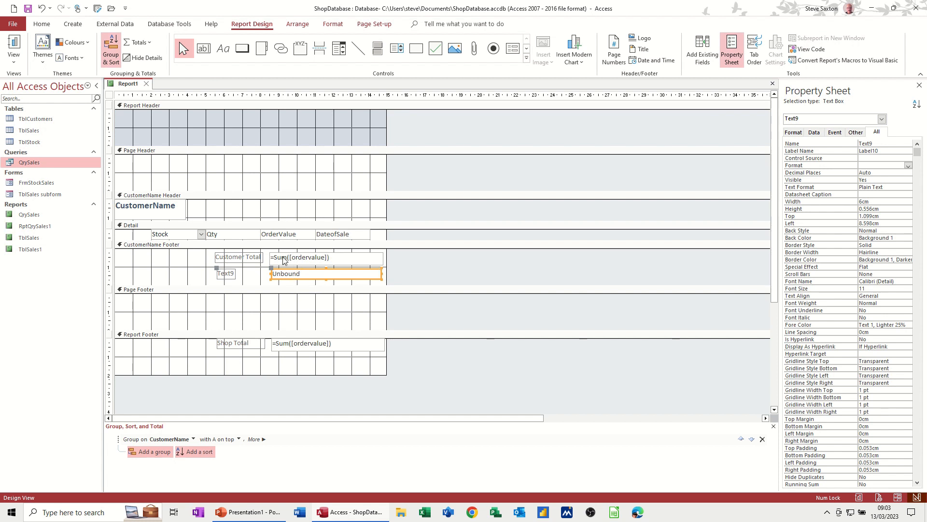
pyautogui.click(285, 275)
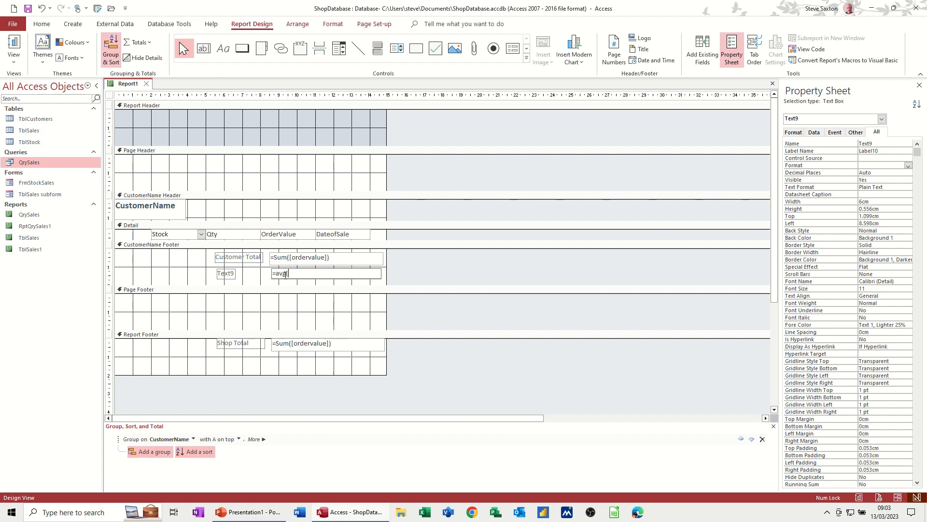
pyautogui.write('=avg([ordervalue])')
pyautogui.press('Return')
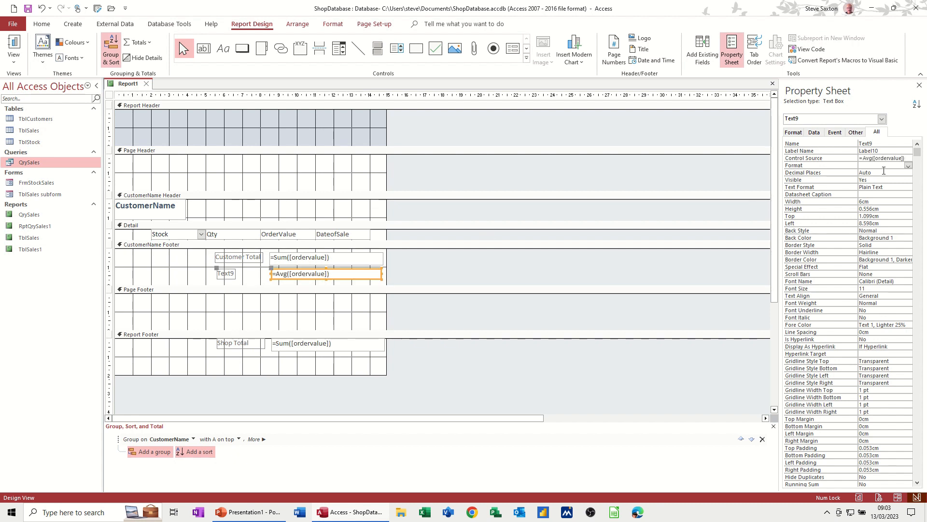
pyautogui.click(908, 165)
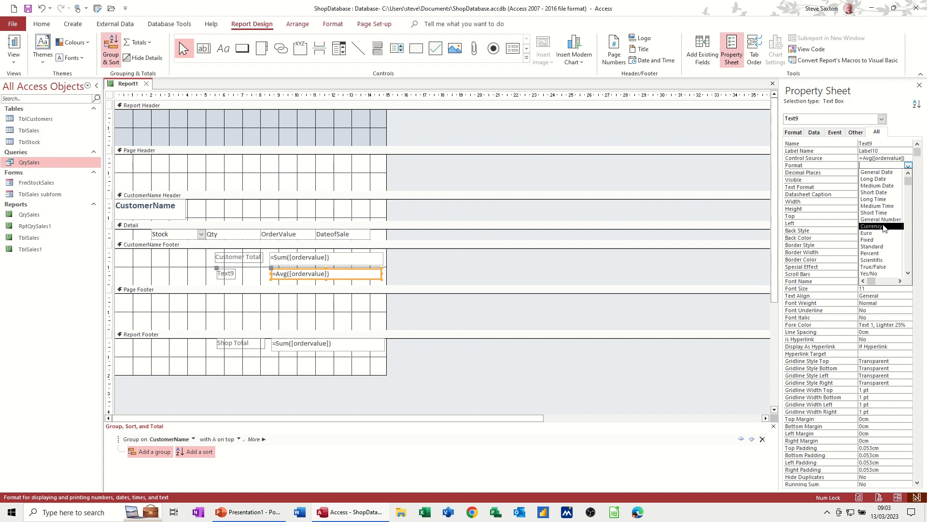
pyautogui.click(884, 227)
# Step: Caption the average text box's label Customer Average and shift it about 0.2 cm left, clear of the text box
pyautogui.click(228, 277)
pyautogui.click(231, 274)
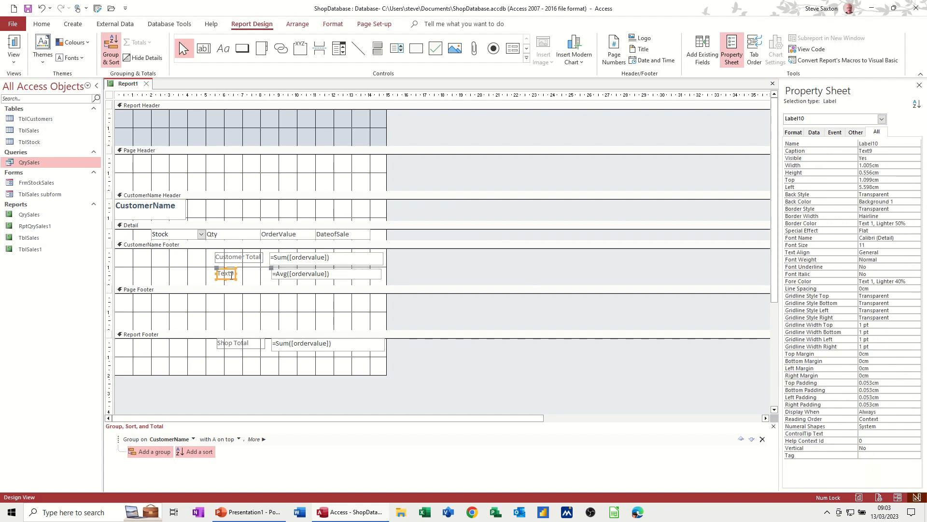
pyautogui.doubleClick(232, 274)
pyautogui.press('BackSpace')
pyautogui.write('Customer Avergae')
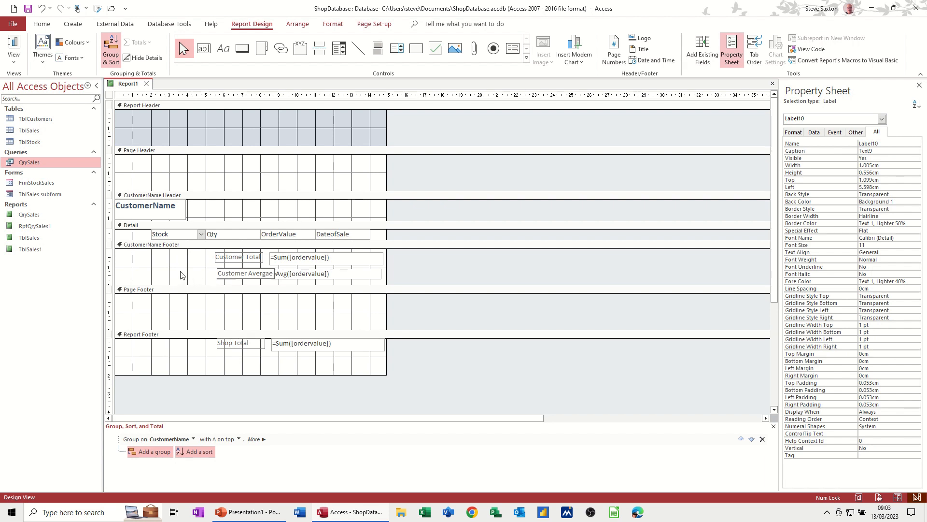
pyautogui.press('BackSpace')
pyautogui.press('BackSpace')
pyautogui.press('BackSpace')
pyautogui.write('age')
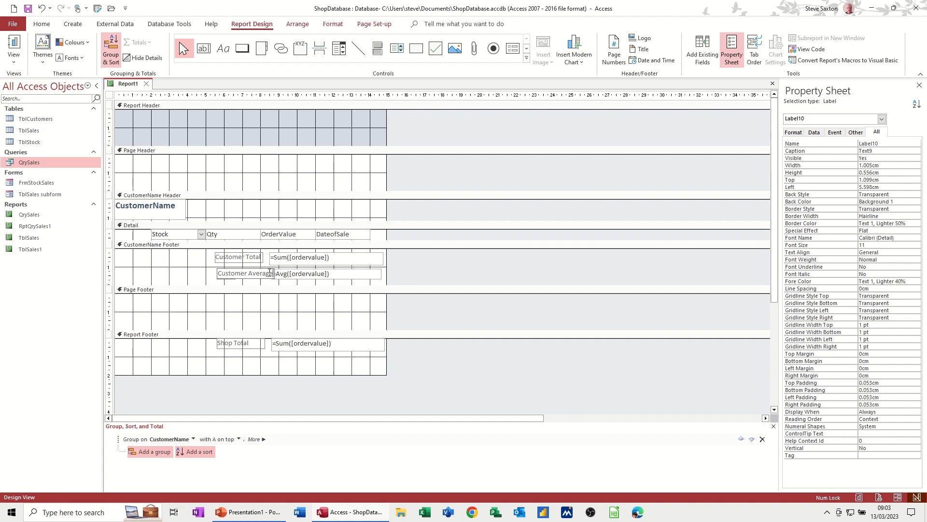
pyautogui.click(201, 273)
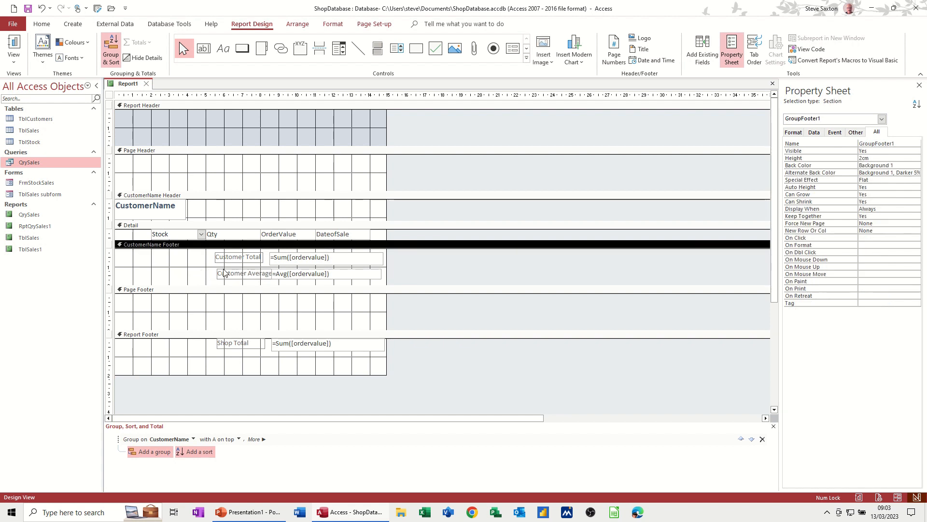
pyautogui.click(223, 272)
pyautogui.moveTo(216, 268); pyautogui.dragTo(212, 268)
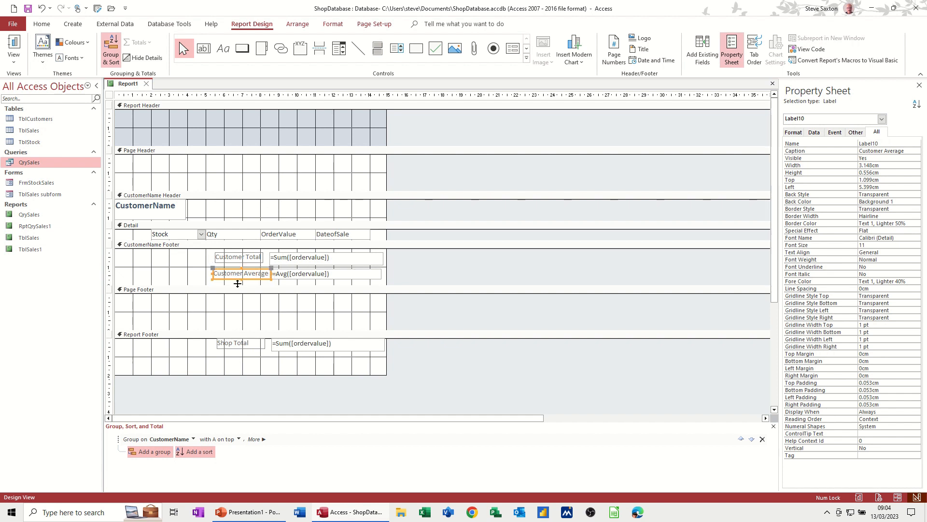
# Step: Check the customer averages in Report view and return to Design view
pyautogui.click(14, 47)
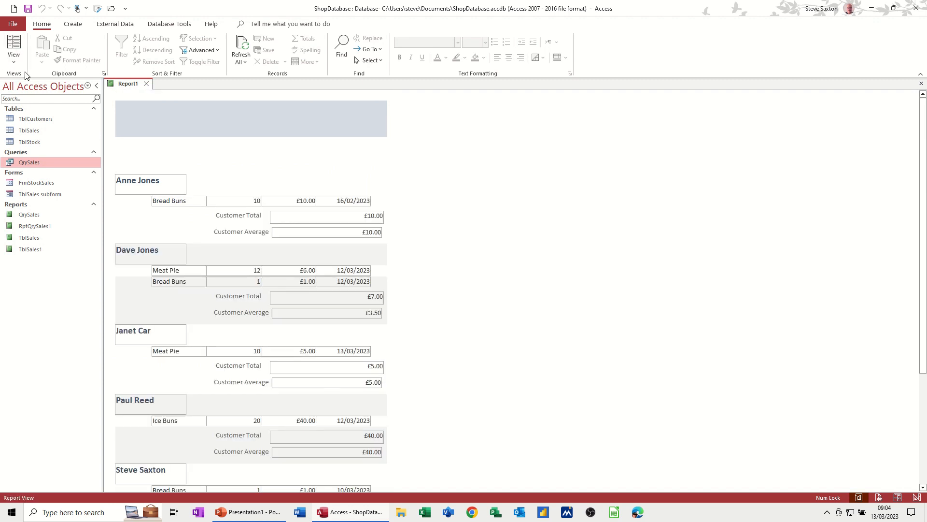
pyautogui.click(14, 61)
pyautogui.click(42, 148)
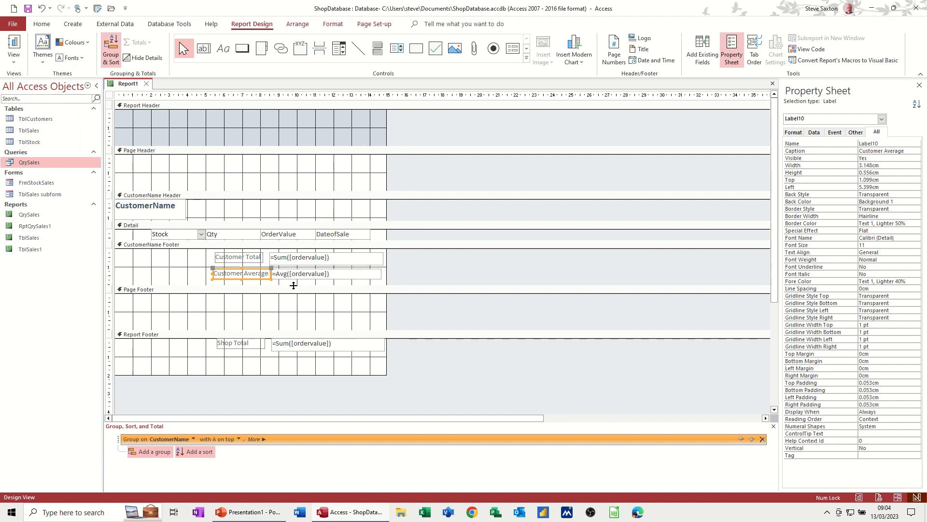
# Step: Name the =Sum([ordervalue]) text box in the Report Footer Grand
pyautogui.click(341, 348)
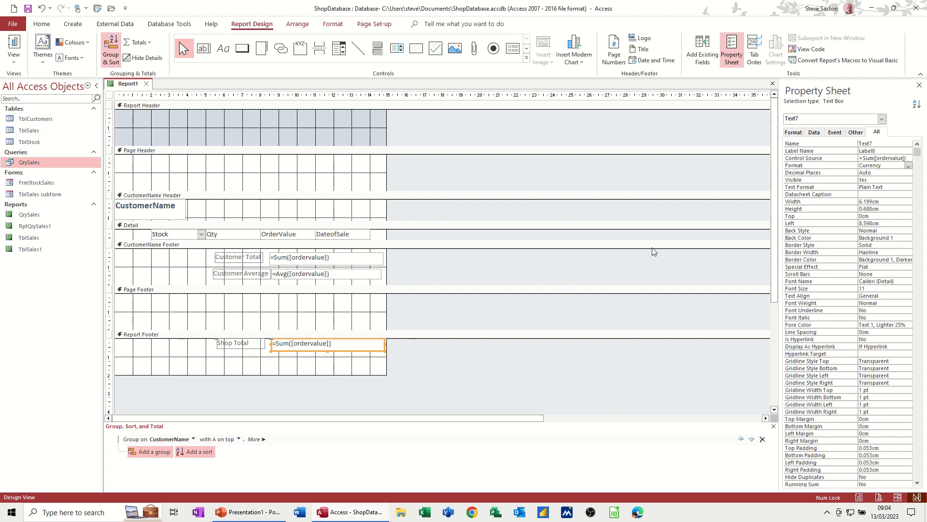
pyautogui.doubleClick(873, 141)
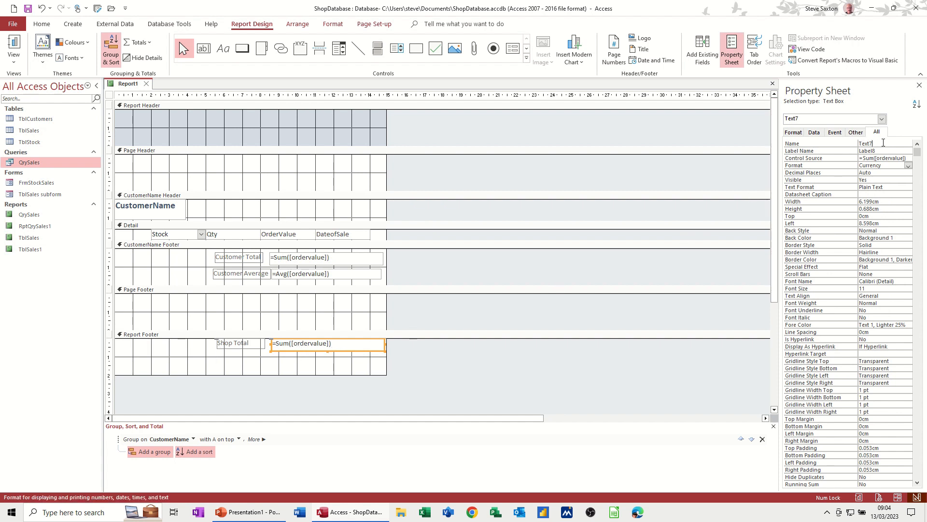
pyautogui.write('Grand')
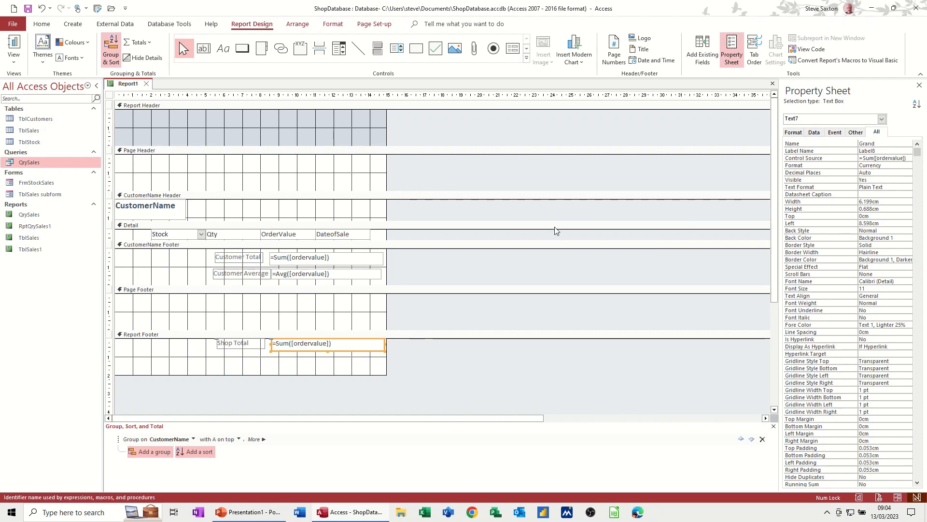
pyautogui.click(345, 318)
# Step: Name the Customer Total text box in the CustomerName Footer total
pyautogui.click(354, 259)
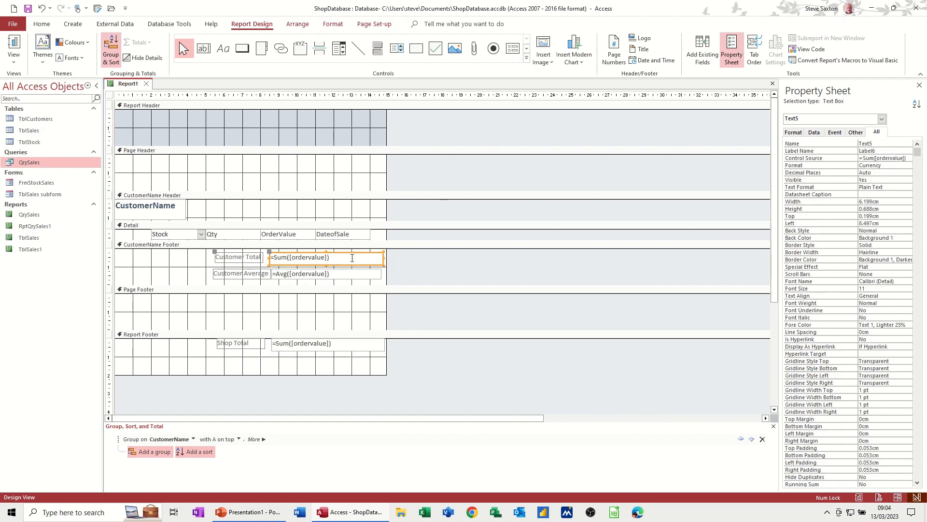
pyautogui.moveTo(879, 143); pyautogui.dragTo(854, 144)
pyautogui.write('total')
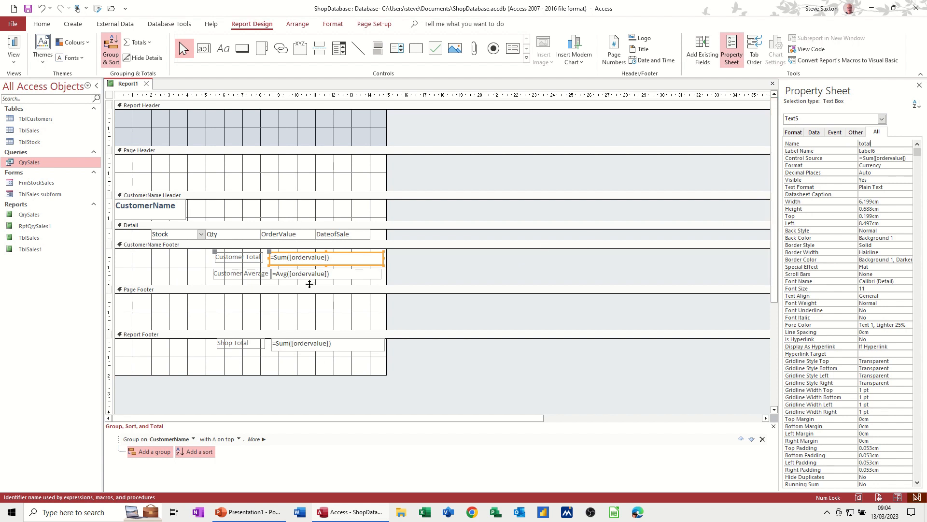
# Step: Enlarge the CustomerName Footer and add a text box about 6.1 cm wide below the average containing =[total]/[grand]
pyautogui.click(309, 290)
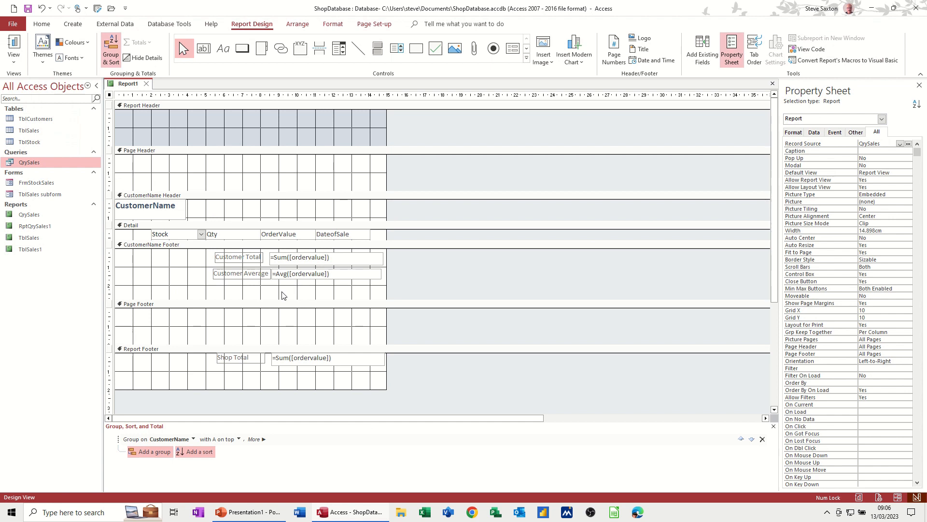
pyautogui.click(203, 48)
pyautogui.moveTo(272, 287); pyautogui.dragTo(384, 299)
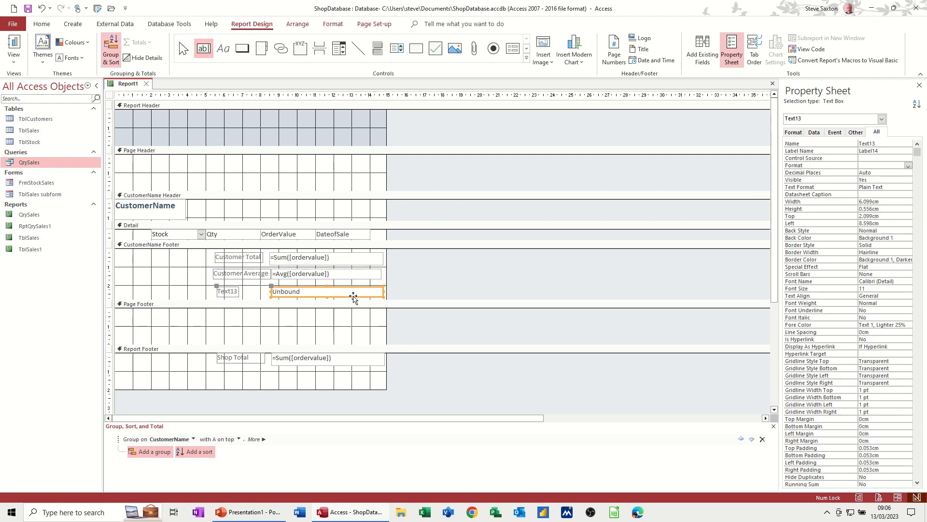
pyautogui.click(312, 291)
pyautogui.write('=')
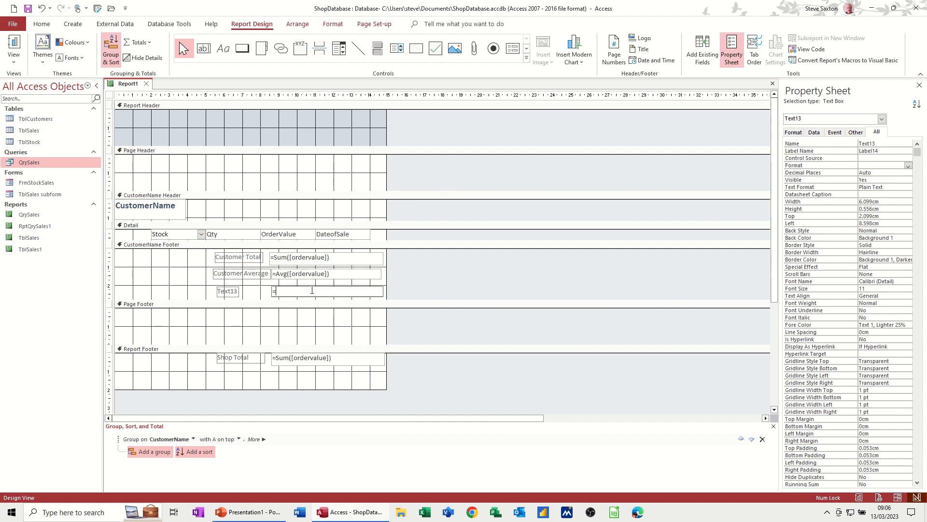
pyautogui.write('[total]/[grand')
# Step: Caption the label of the =[total]/[grand] text box % and format the text box as Percent
pyautogui.click(234, 291)
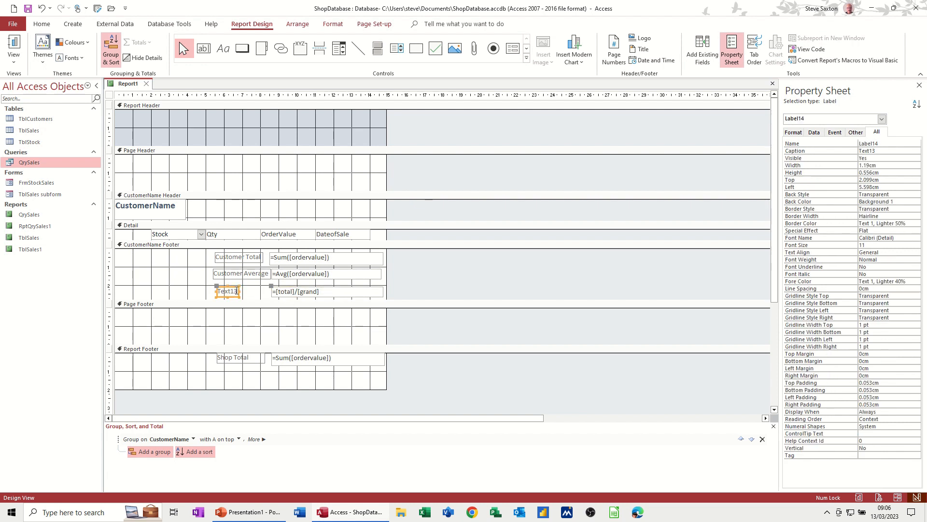
pyautogui.moveTo(234, 291); pyautogui.dragTo(215, 289)
pyautogui.press('Delete')
pyautogui.write('%')
pyautogui.click(308, 296)
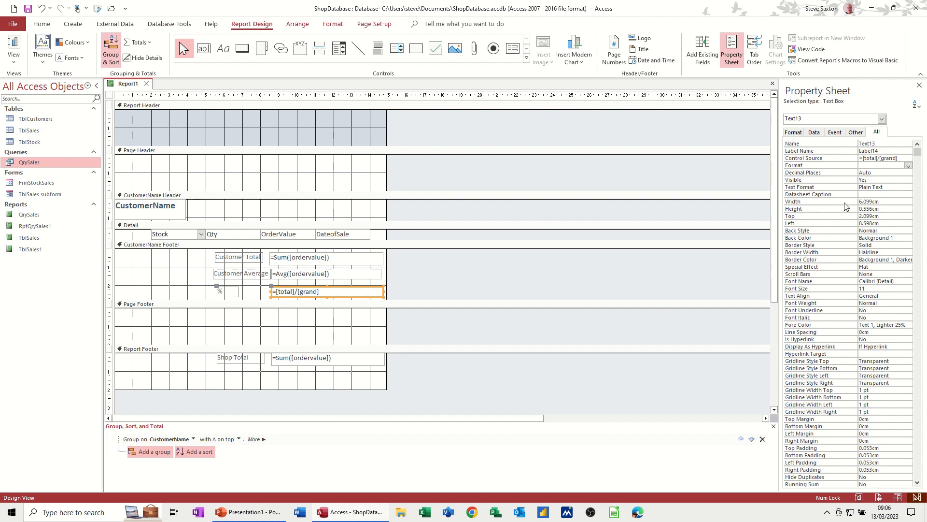
pyautogui.click(909, 166)
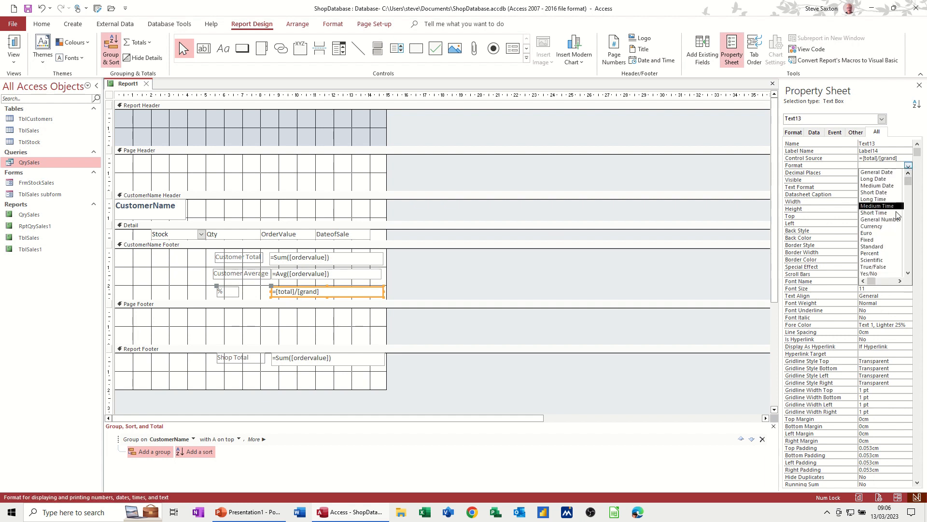
pyautogui.click(886, 253)
# Step: Check the customer percentages through to the end of the report in Report view and return to Design view
pyautogui.click(14, 46)
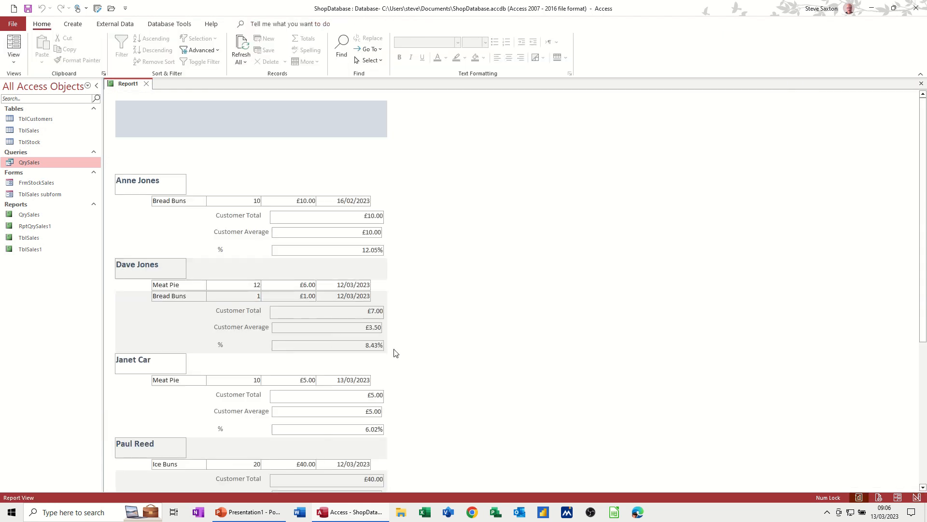
pyautogui.scroll(-5, 394, 353)
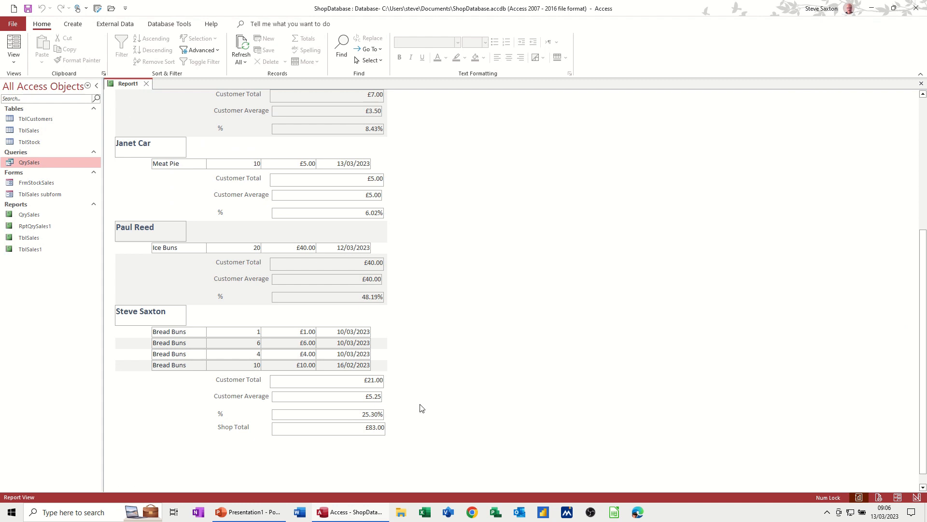
pyautogui.scroll(-1, 420, 408)
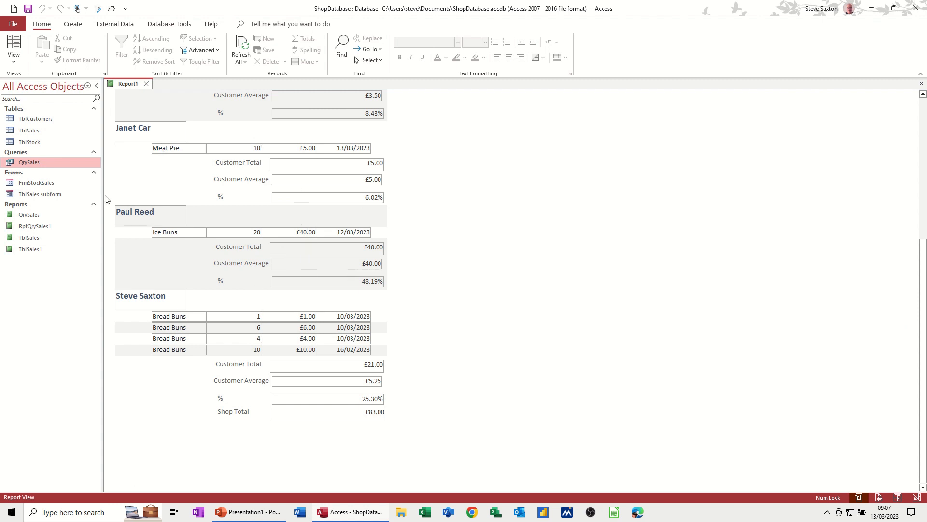
pyautogui.click(16, 62)
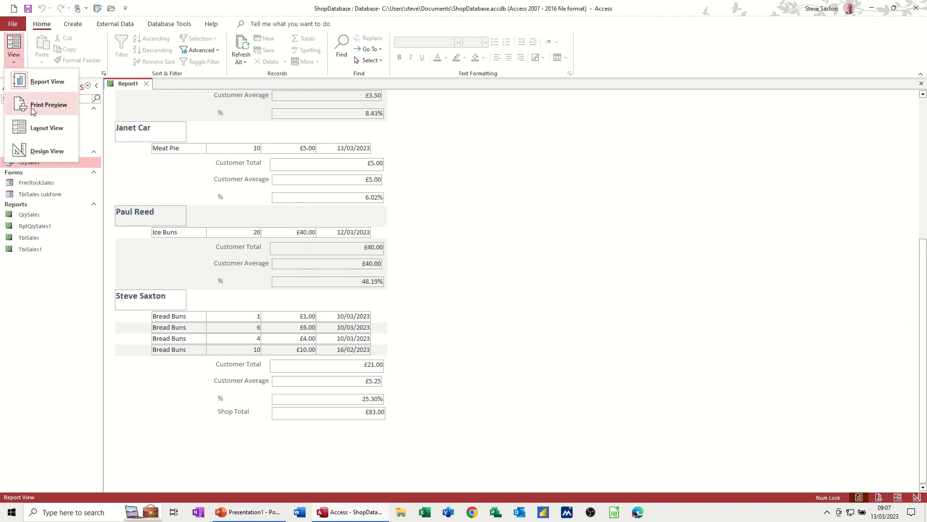
pyautogui.click(43, 150)
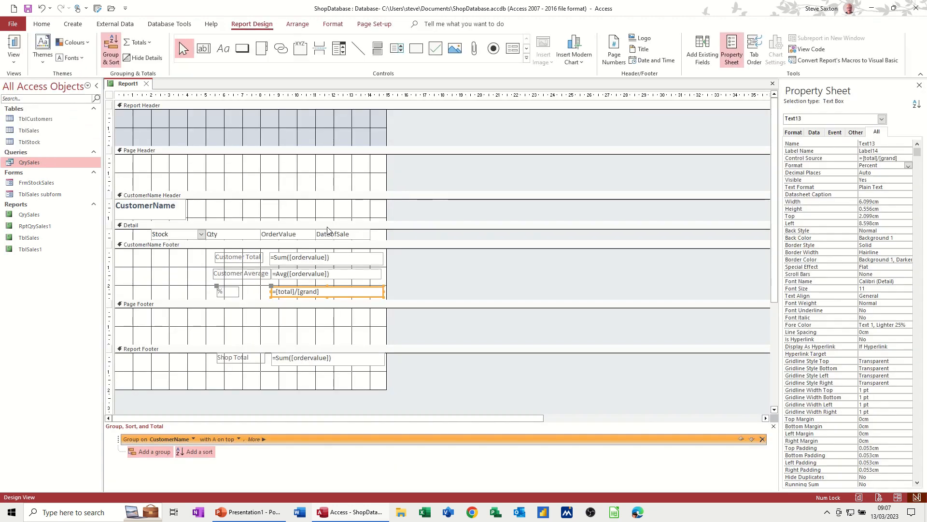
# Step: Arrange all labels and text boxes in the CustomerName Footer in a stacked layout and set their border style to Transparent
pyautogui.click(178, 269)
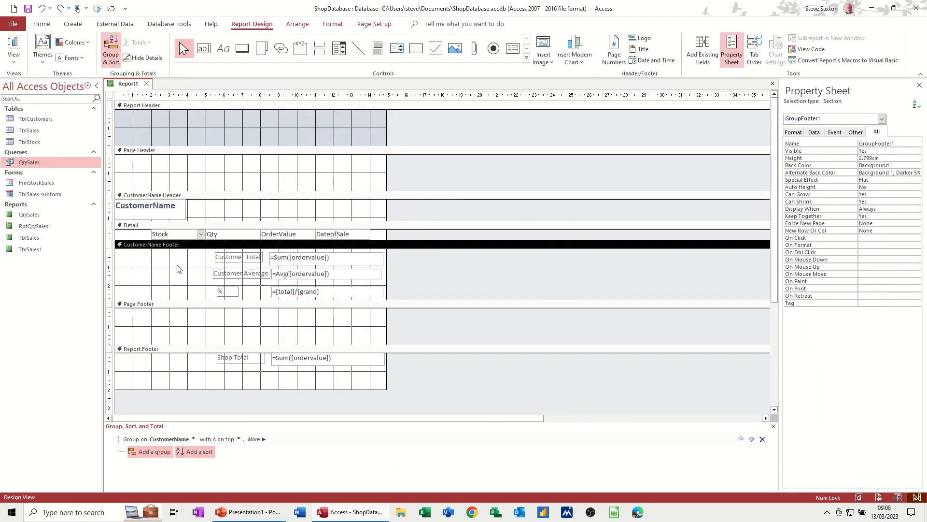
pyautogui.moveTo(198, 254); pyautogui.dragTo(386, 301)
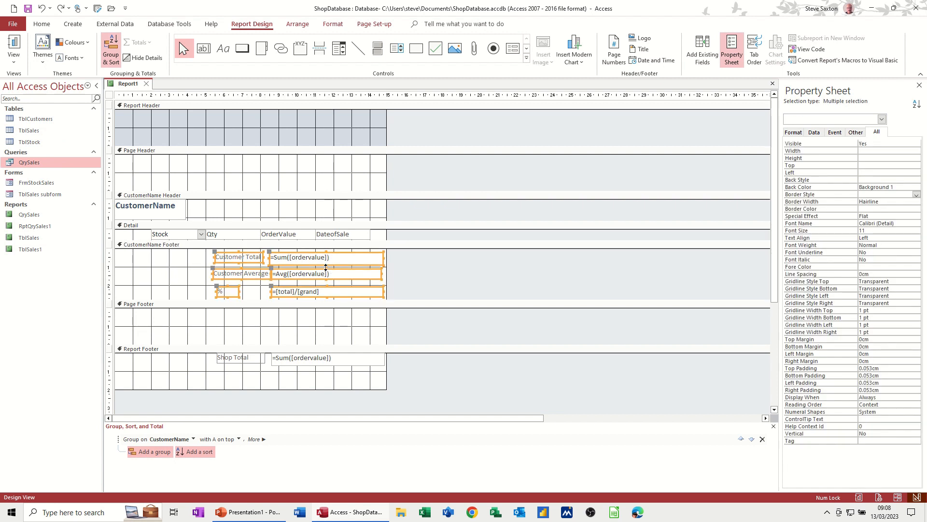
pyautogui.click(293, 24)
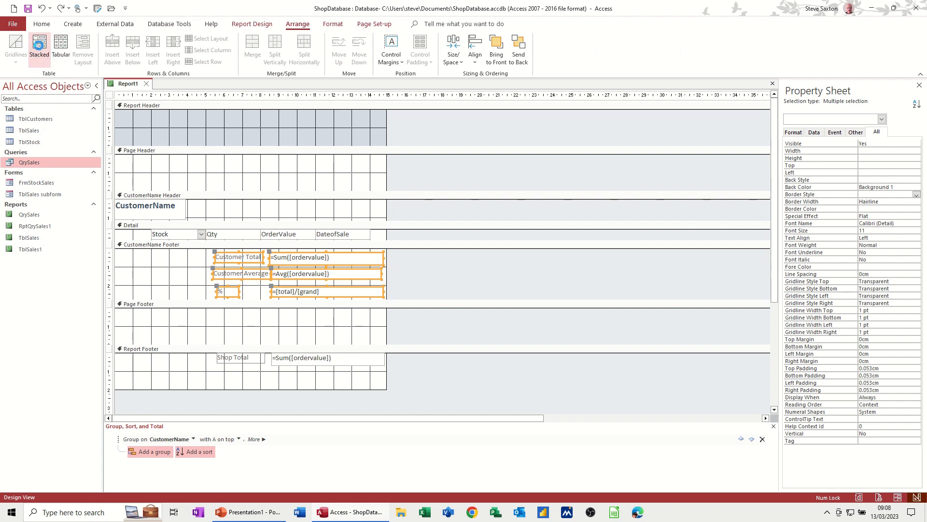
pyautogui.click(39, 45)
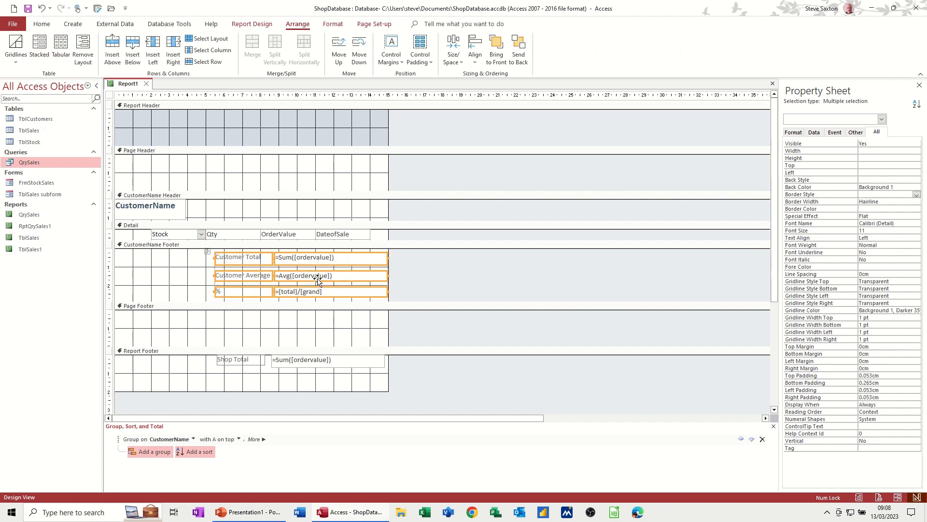
pyautogui.click(916, 195)
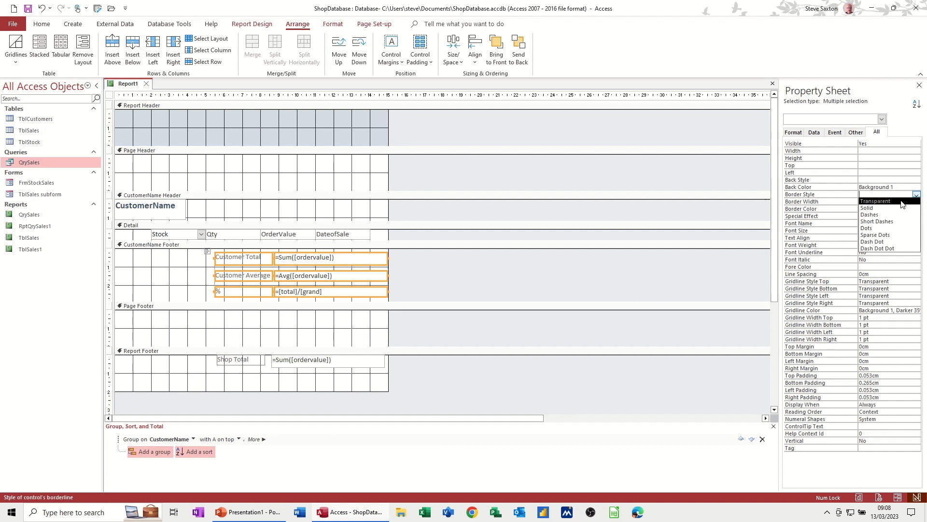
pyautogui.click(901, 201)
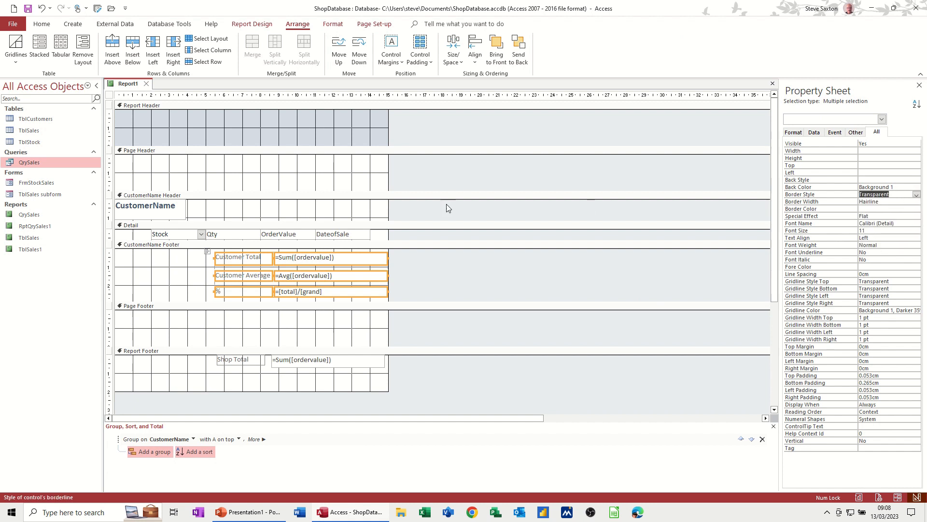
# Step: Check the stacked customer figures in Report view and return to Design view
pyautogui.click(252, 24)
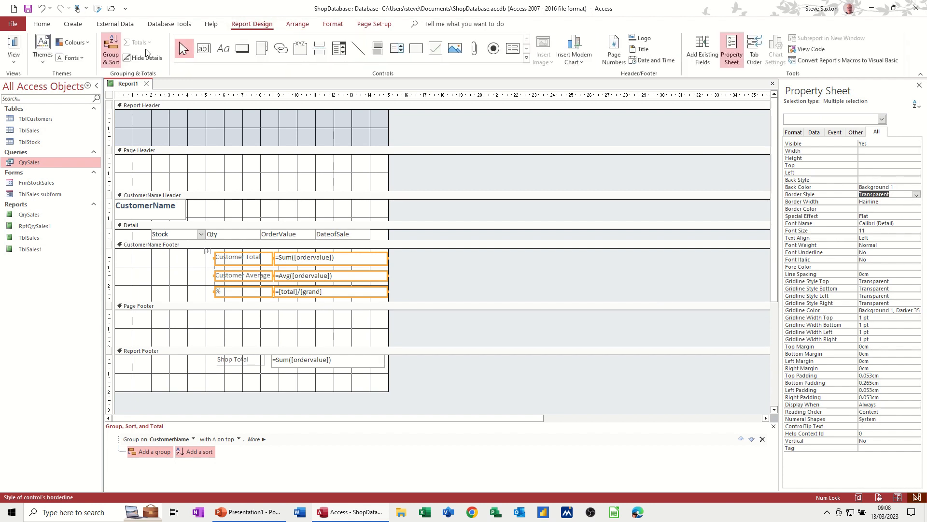
pyautogui.click(21, 44)
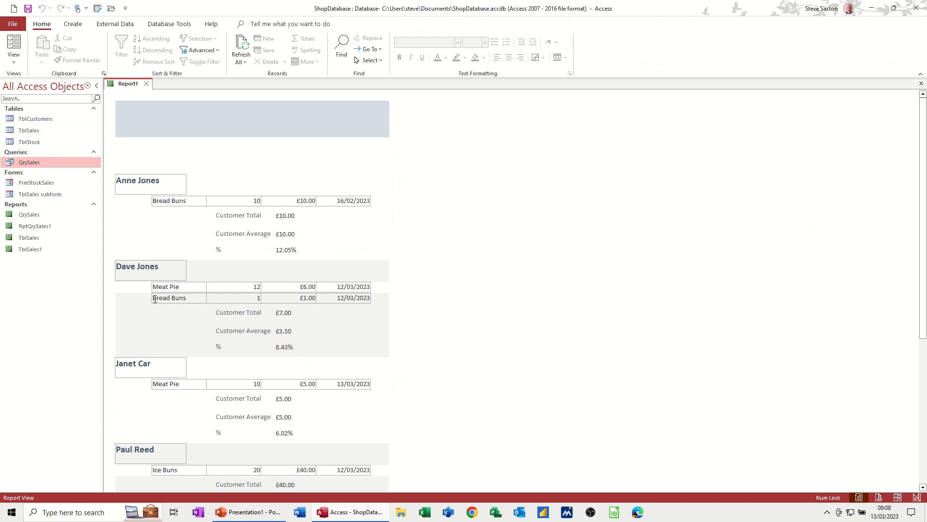
pyautogui.click(13, 59)
pyautogui.click(30, 152)
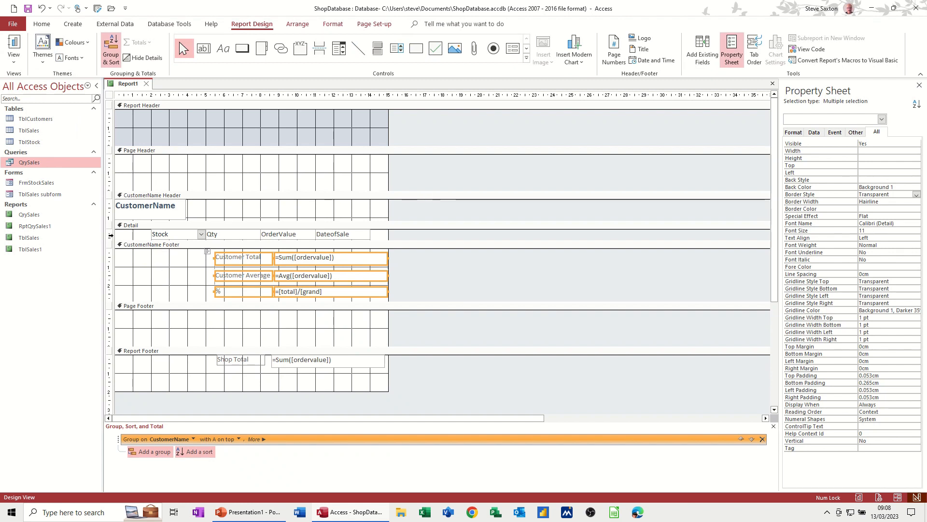
# Step: Set the border style of the Stock, Qty, OrderValue and DateofSale fields in the Detail section to Transparent
pyautogui.click(111, 235)
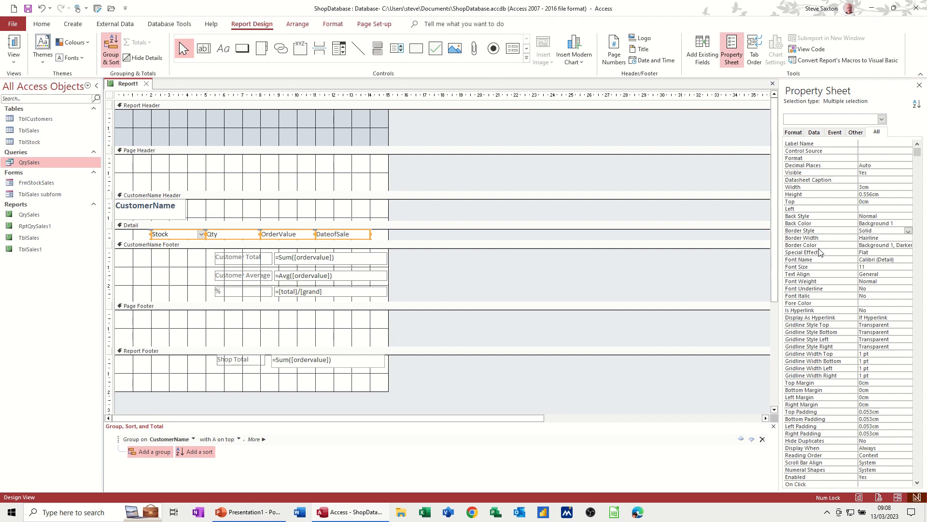
pyautogui.click(908, 232)
pyautogui.click(902, 237)
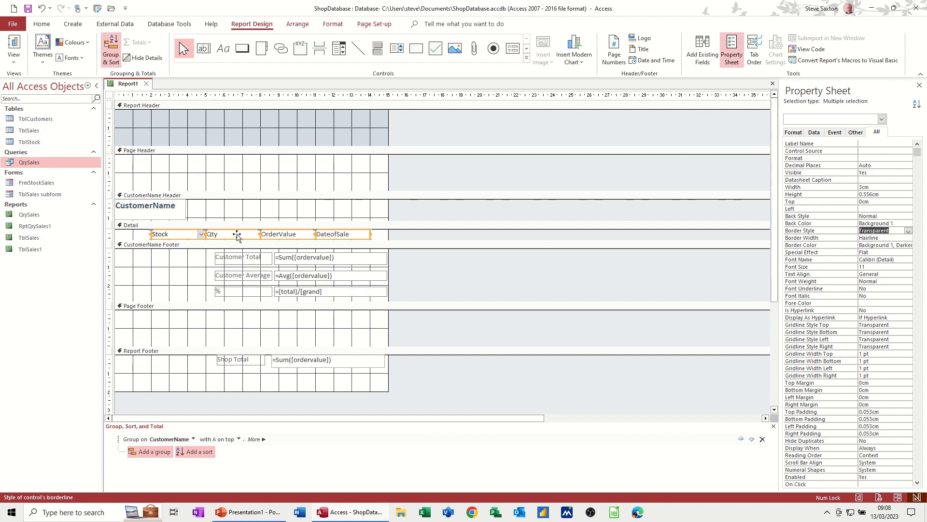
# Step: Set the border style of the CustomerName text box in the CustomerName Header to Transparent
pyautogui.click(176, 216)
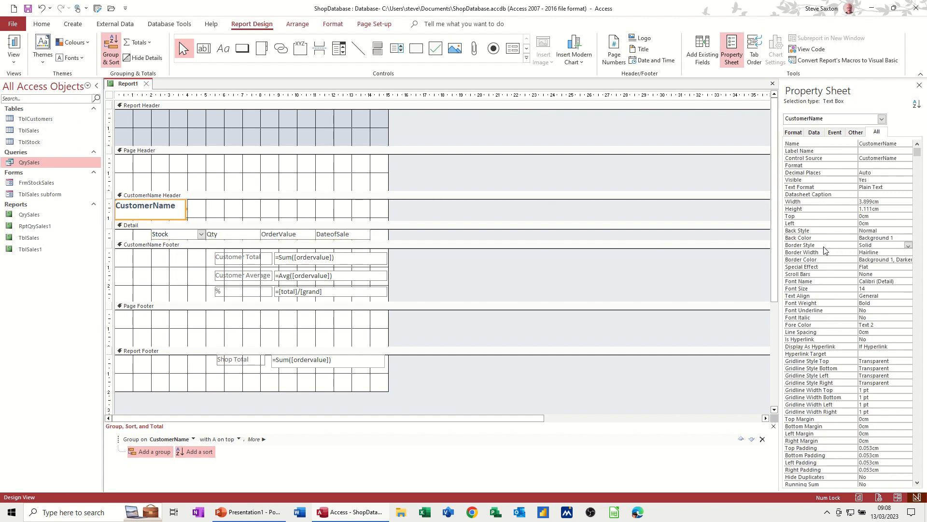
pyautogui.click(908, 246)
pyautogui.click(876, 249)
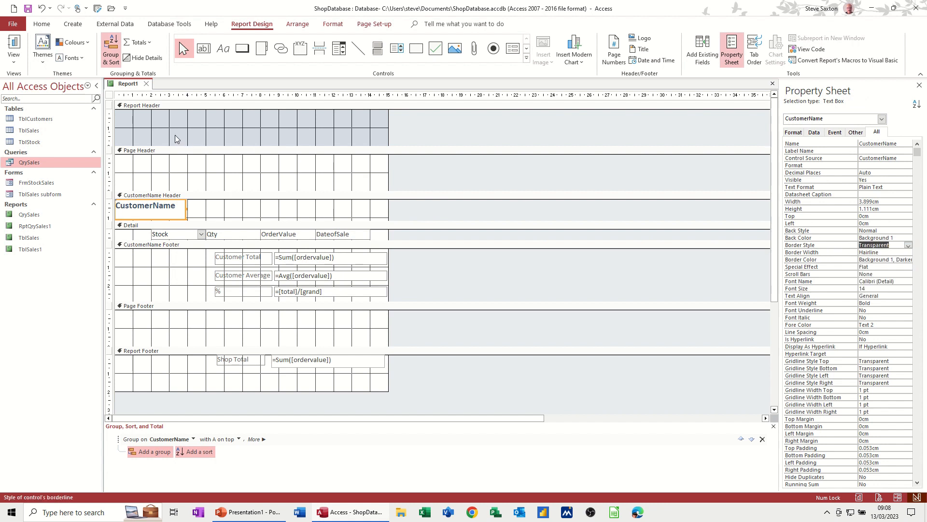
# Step: Set the border style of the Shop Total label and its sum text box in the Report Footer to Transparent
pyautogui.click(109, 357)
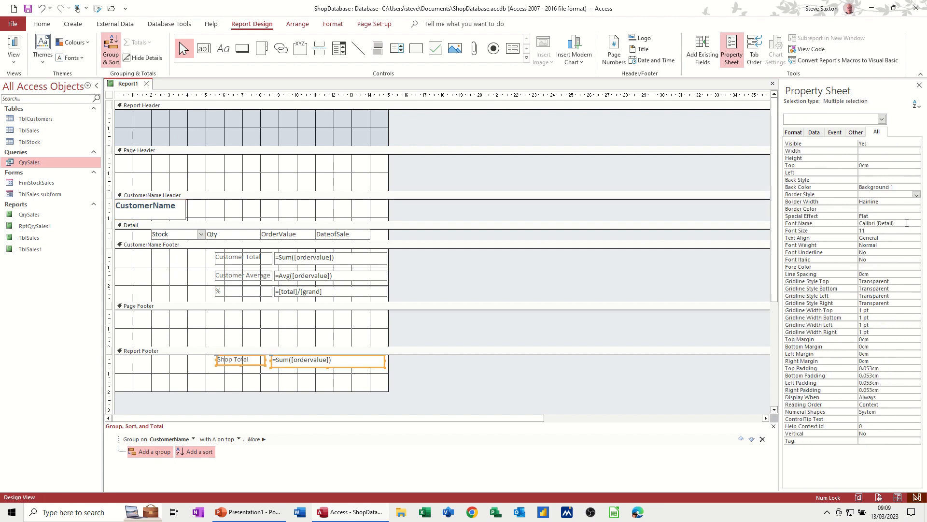
pyautogui.click(916, 194)
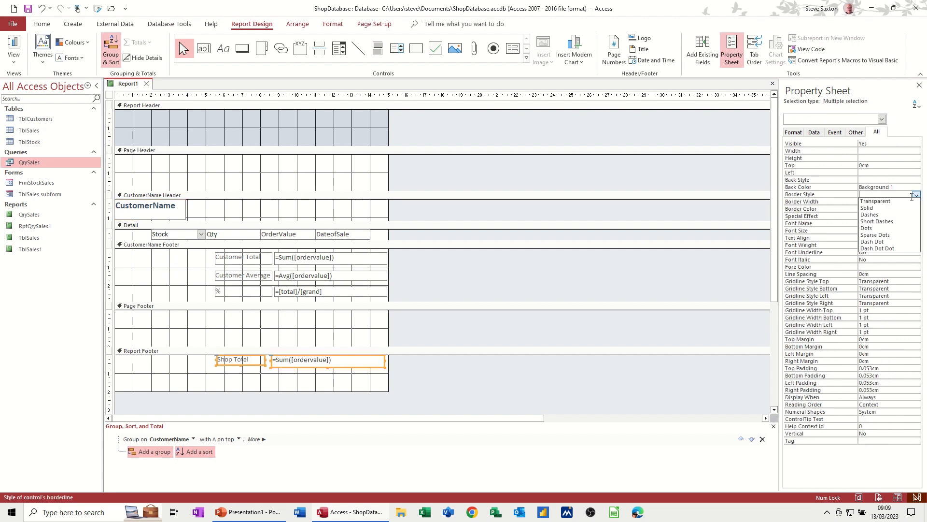
pyautogui.click(874, 201)
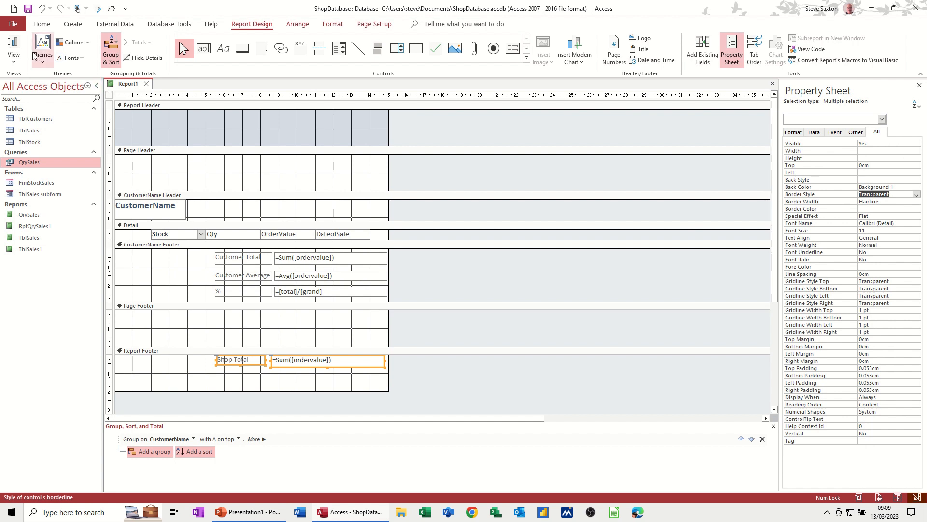
# Step: Examine the whole report without control borders in Report view, down to the shop total
pyautogui.click(14, 45)
pyautogui.scroll(-5, 292, 216)
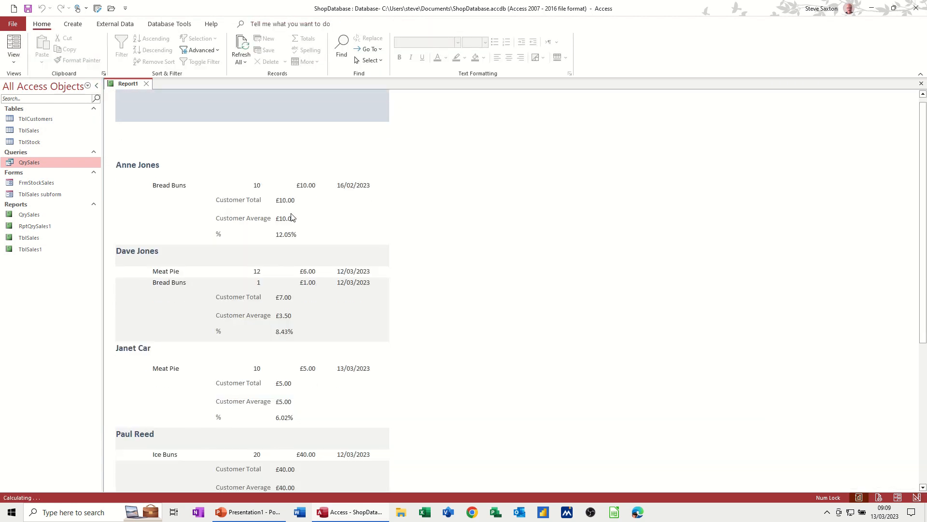
pyautogui.scroll(-6, 296, 222)
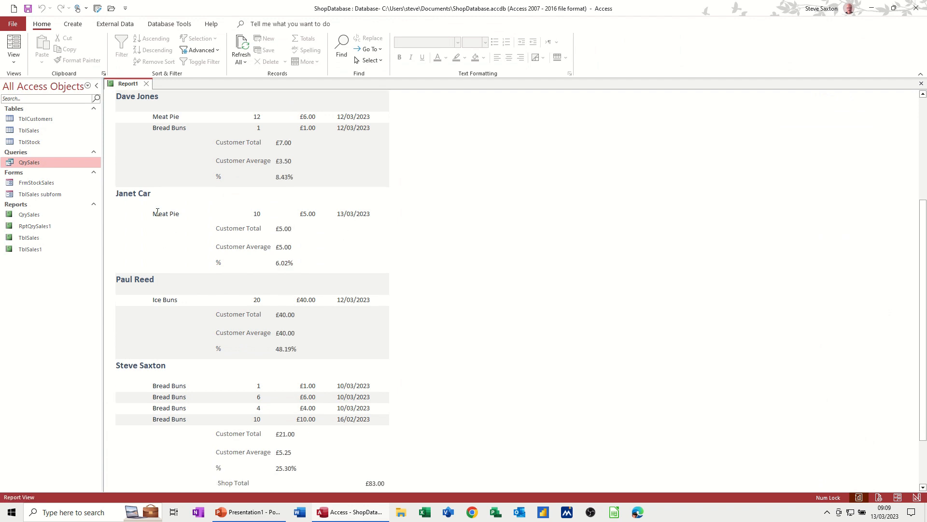
pyautogui.scroll(-5, 213, 325)
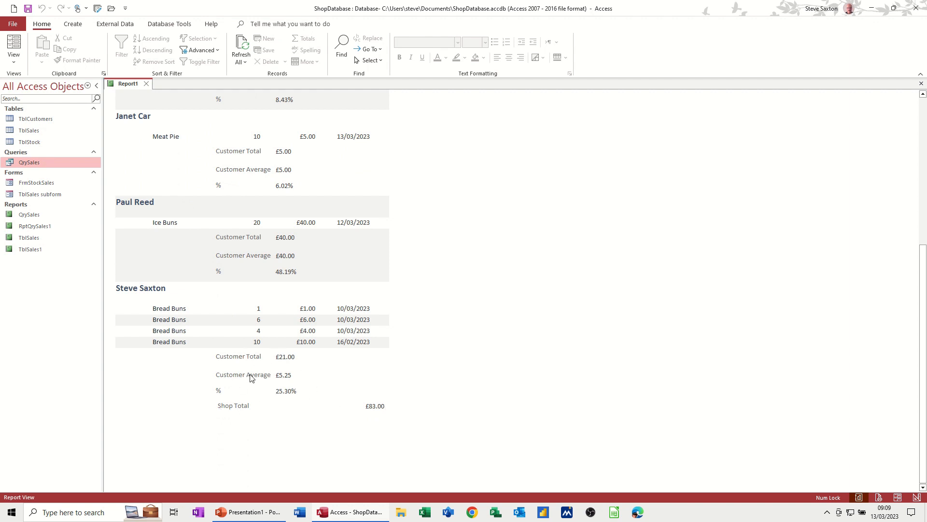
# Step: Left-align the Shop Total label and its sum text box in the Report Footer, and check the alignment in Report view
pyautogui.click(14, 61)
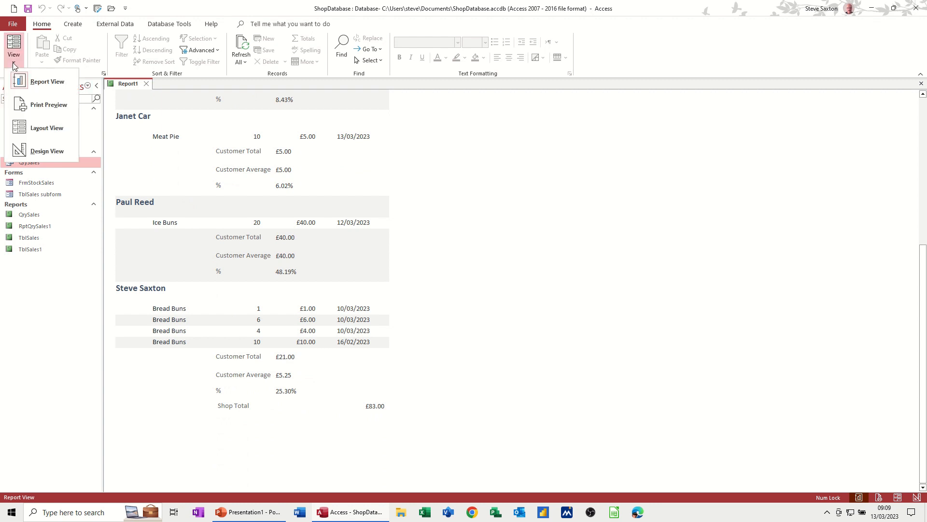
pyautogui.click(36, 151)
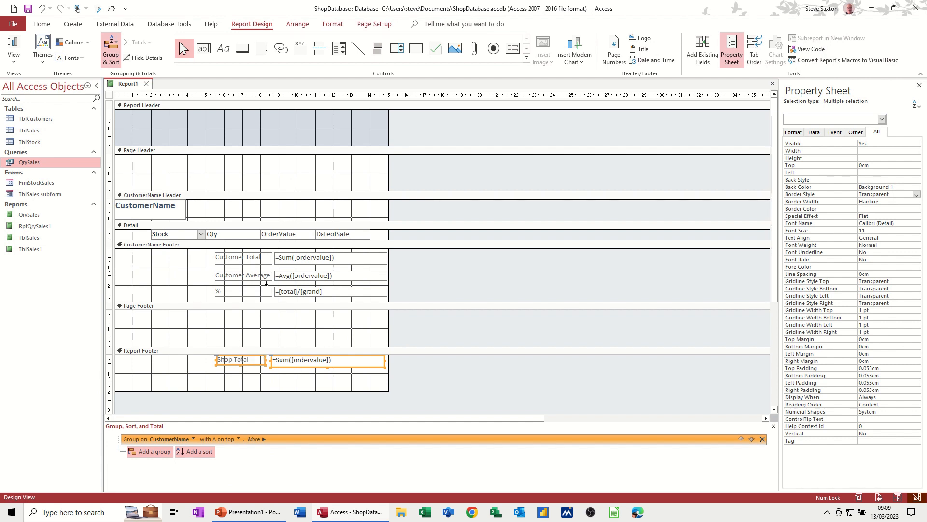
pyautogui.hotkey('ctrl', 'r')
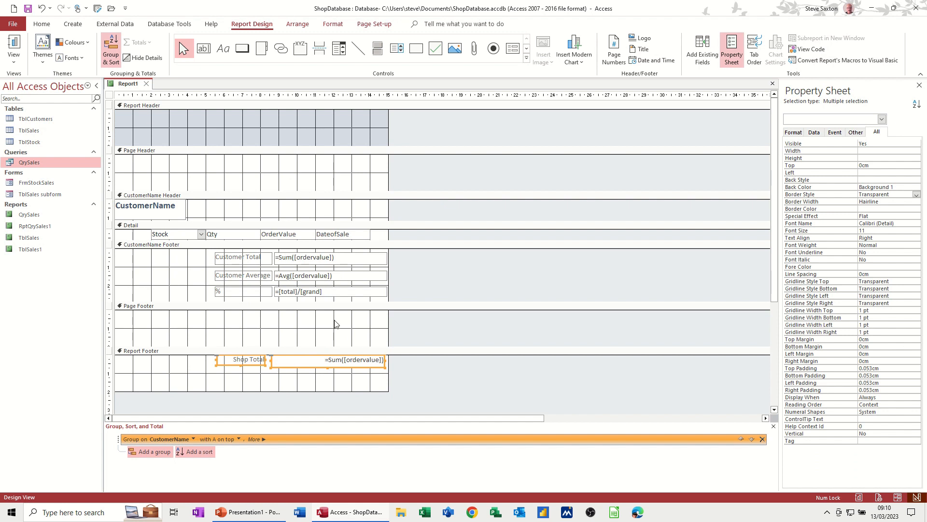
pyautogui.click(315, 369)
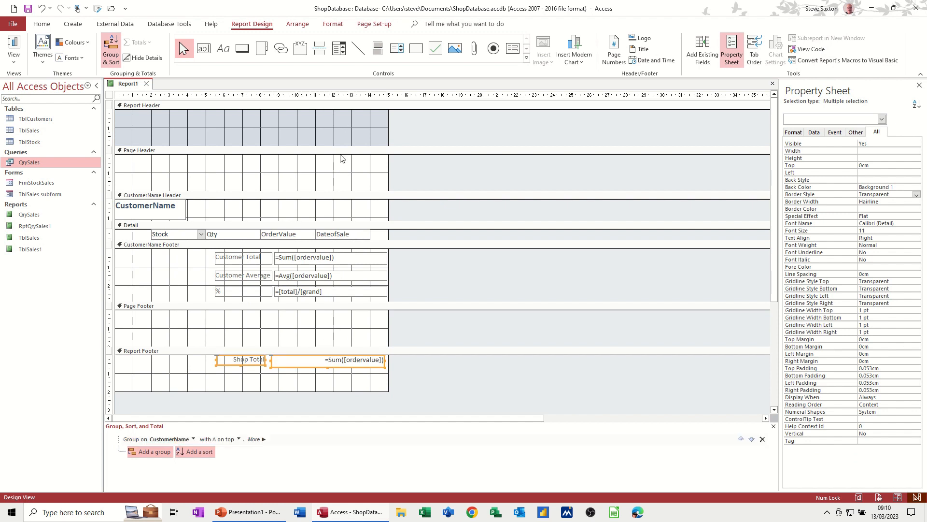
pyautogui.click(333, 24)
pyautogui.click(153, 58)
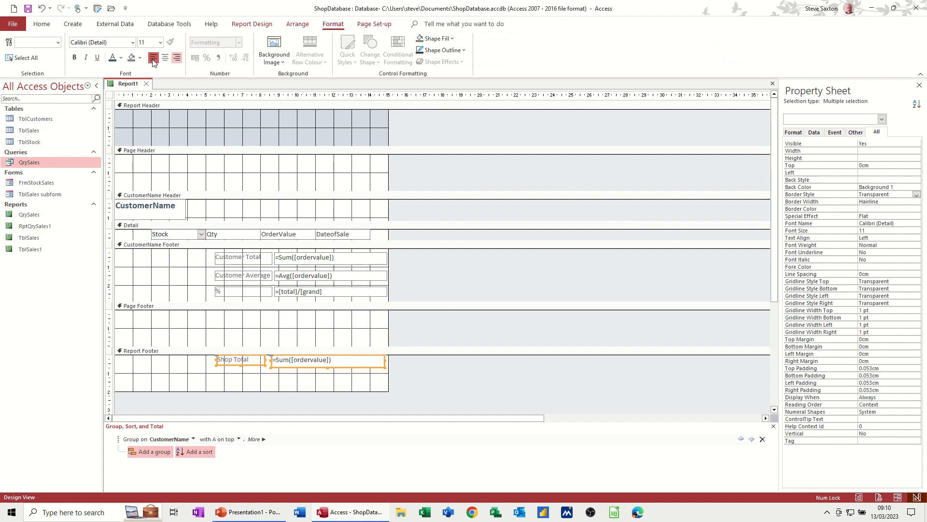
pyautogui.click(258, 26)
pyautogui.click(14, 44)
pyautogui.scroll(-5, 282, 338)
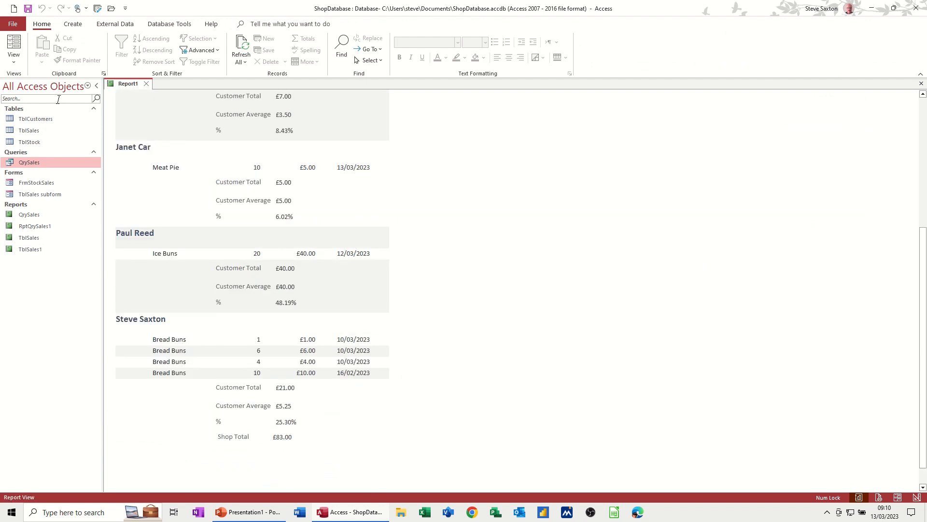
# Step: Format the Shop Total label and sum text box as bold, size 18, with a green Accent 6, Lighter 40% background
pyautogui.click(14, 61)
pyautogui.click(30, 150)
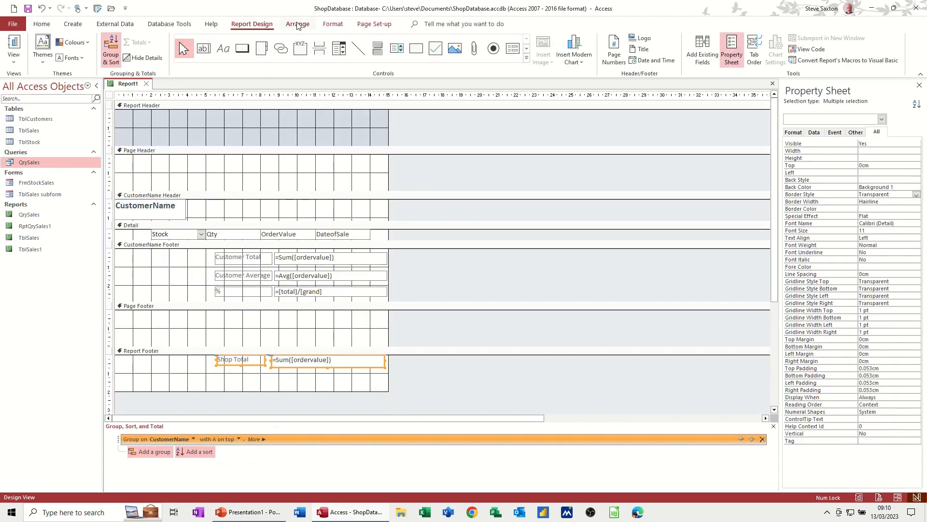
pyautogui.click(333, 24)
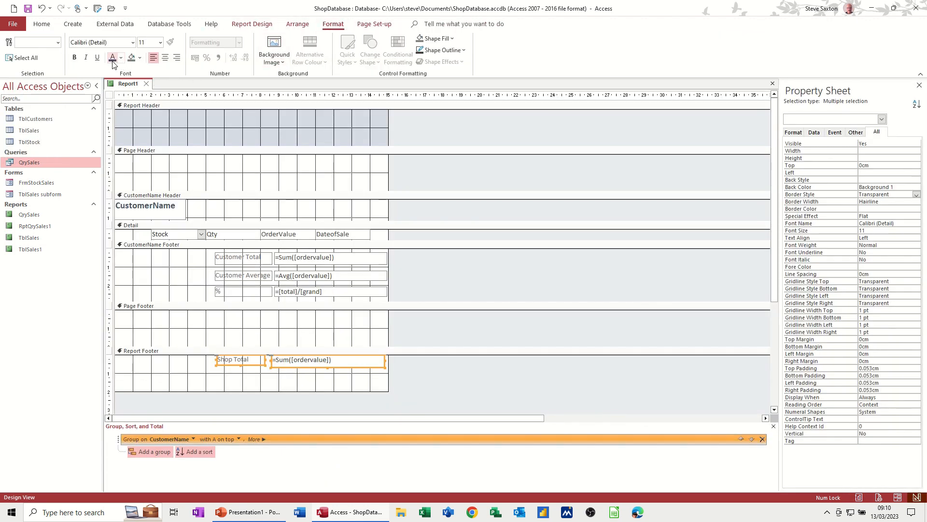
pyautogui.click(74, 58)
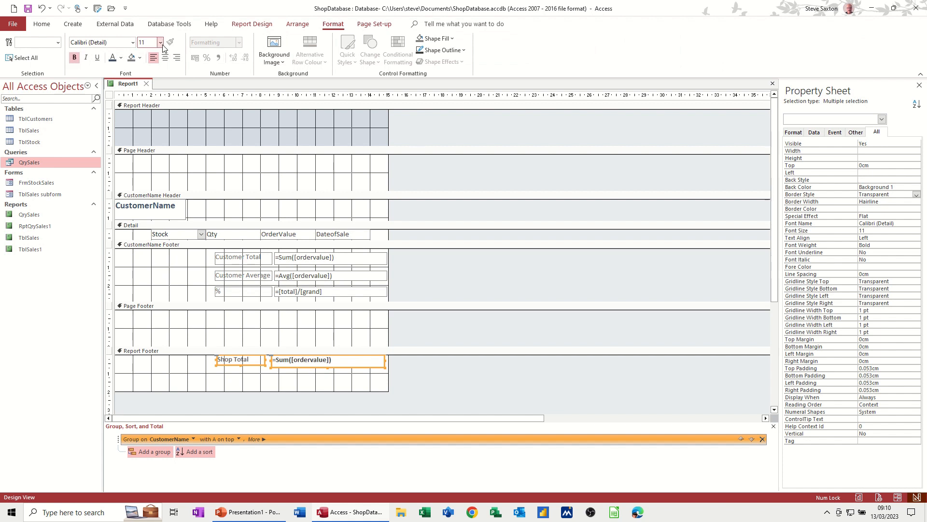
pyautogui.click(159, 43)
pyautogui.click(147, 134)
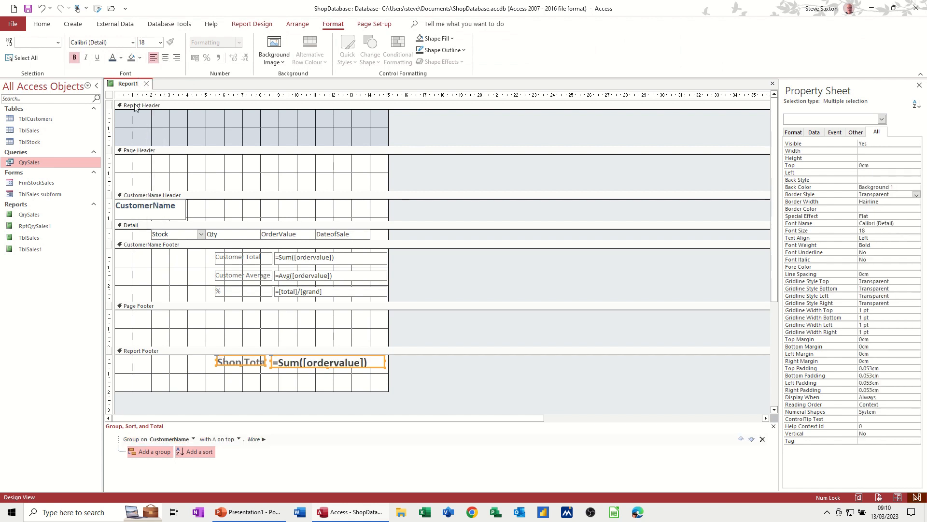
pyautogui.click(140, 60)
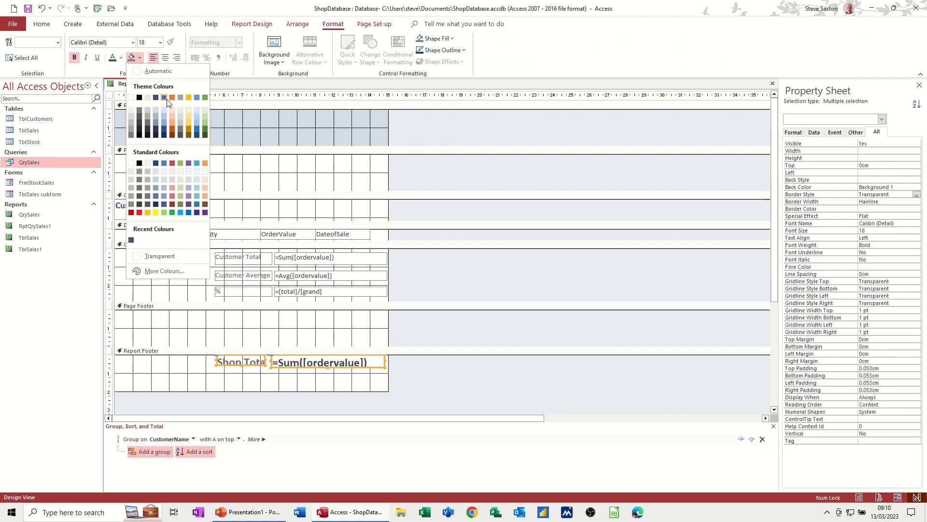
pyautogui.click(205, 120)
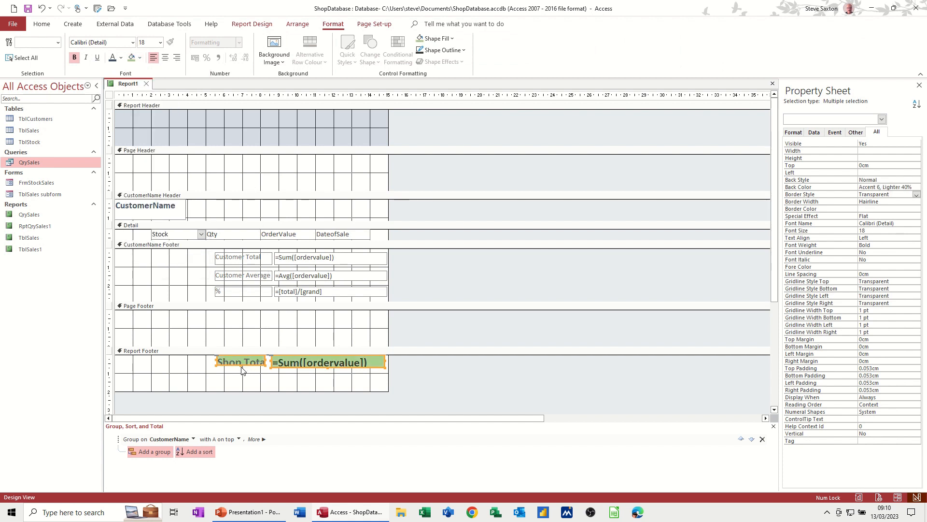
# Step: Enlarge the Shop Total label to about 3.3 by 0.9 cm and its sum box to about 6.9 by 1.0 cm, leaving a small gap between them
pyautogui.moveTo(241, 365); pyautogui.dragTo(241, 372)
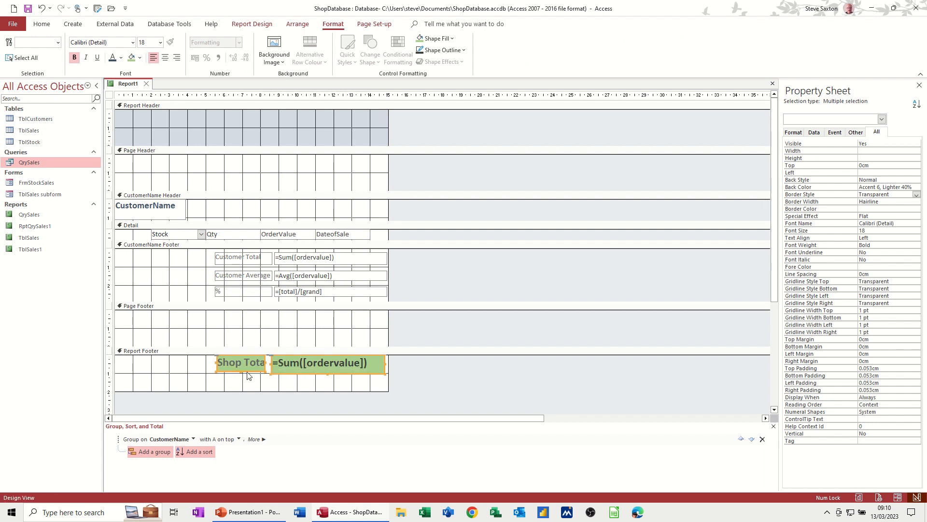
pyautogui.moveTo(213, 361); pyautogui.dragTo(202, 361)
pyautogui.click(278, 380)
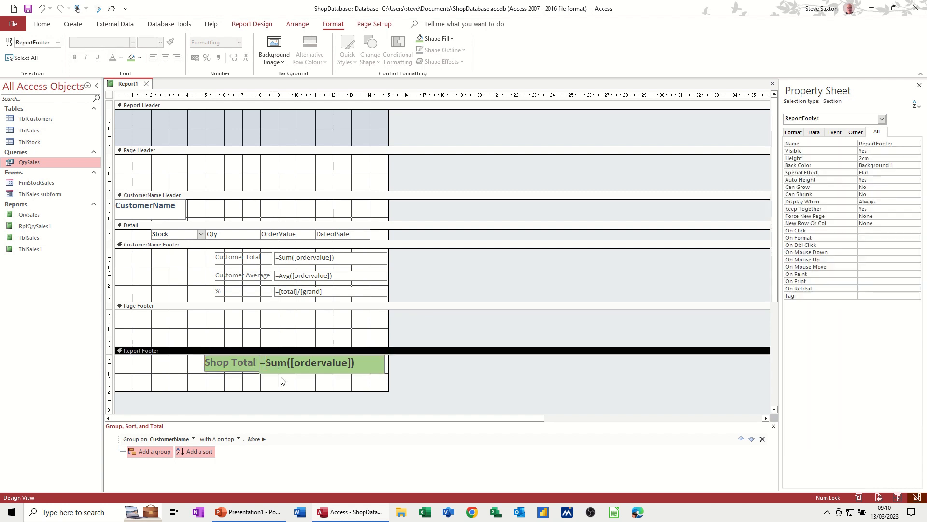
pyautogui.click(274, 369)
pyautogui.moveTo(259, 358); pyautogui.dragTo(269, 358)
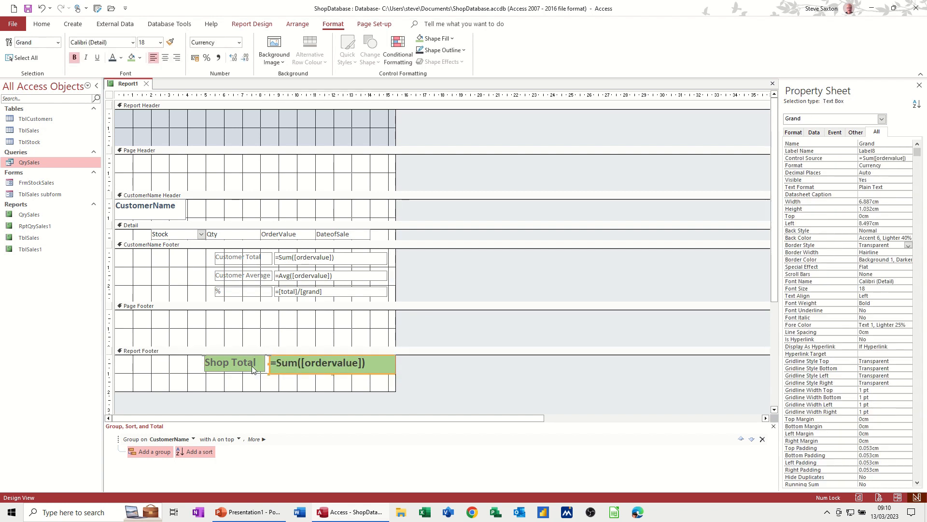
pyautogui.click(252, 370)
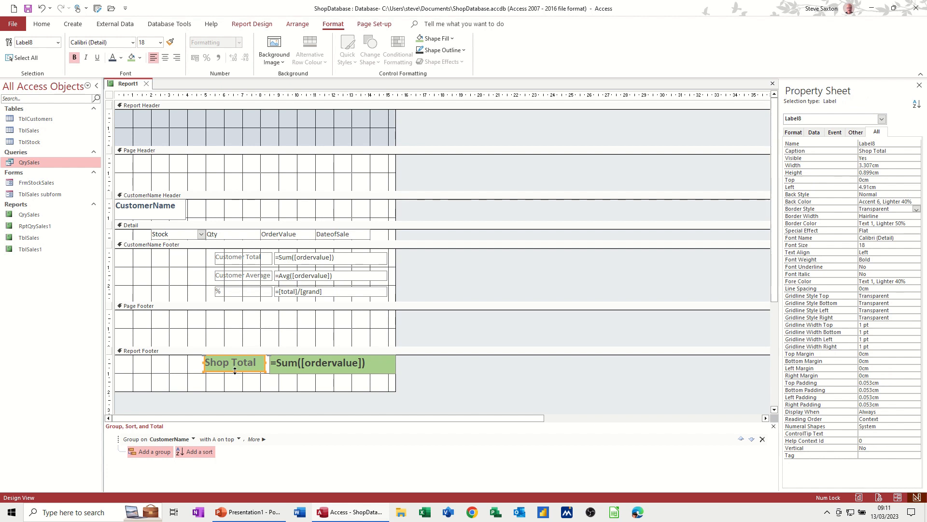
pyautogui.click(235, 372)
pyautogui.click(267, 367)
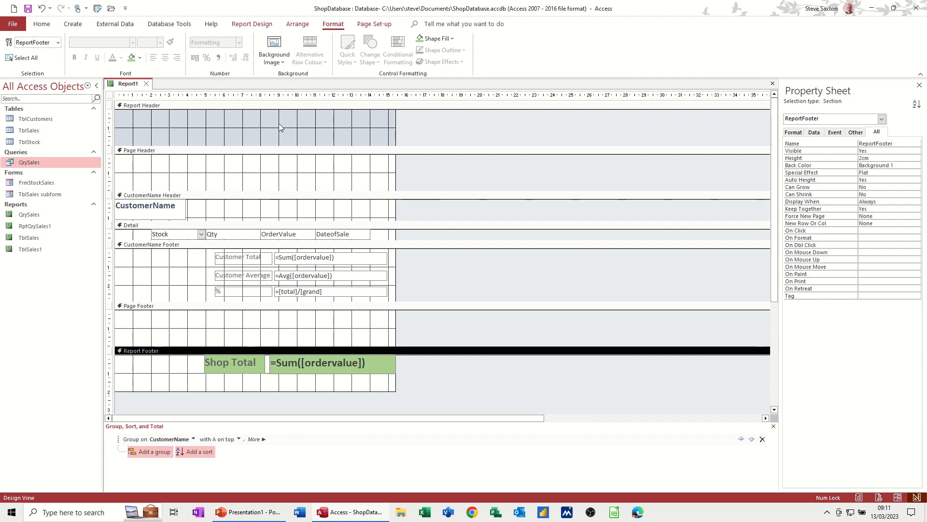
# Step: Insert the date in long format and the time with seconds into the Report Header
pyautogui.click(251, 23)
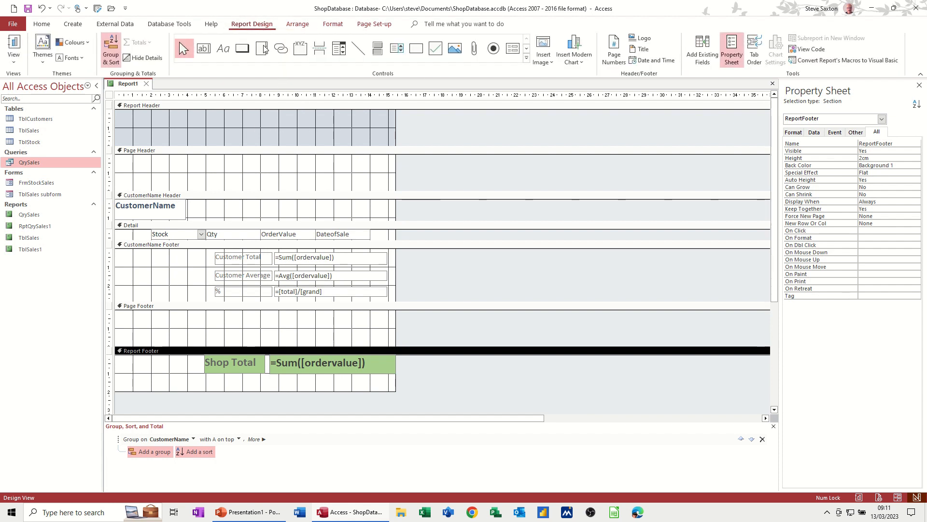
pyautogui.click(300, 25)
pyautogui.click(333, 24)
pyautogui.click(375, 25)
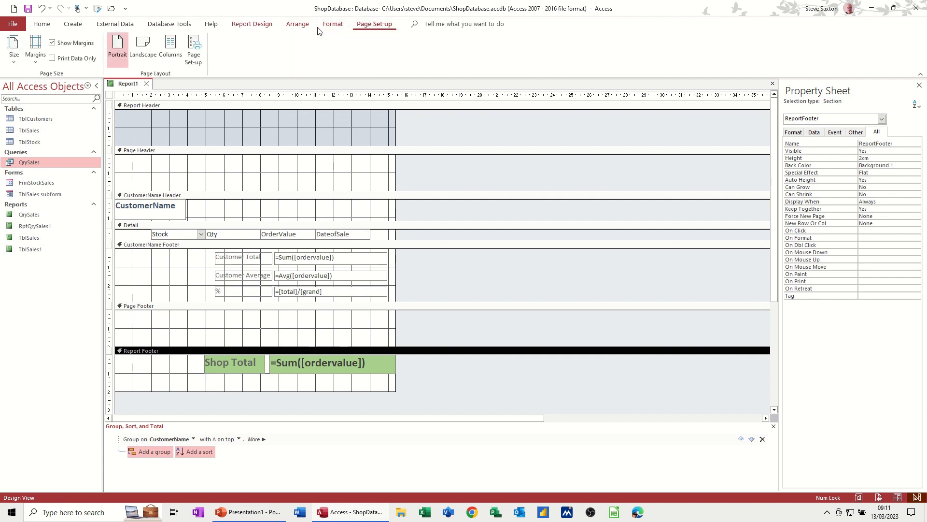
pyautogui.click(255, 27)
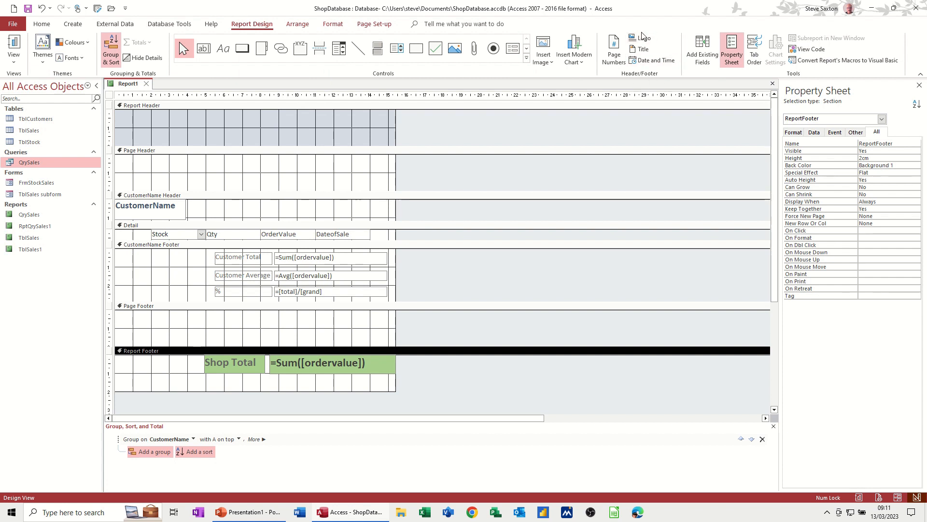
pyautogui.click(652, 61)
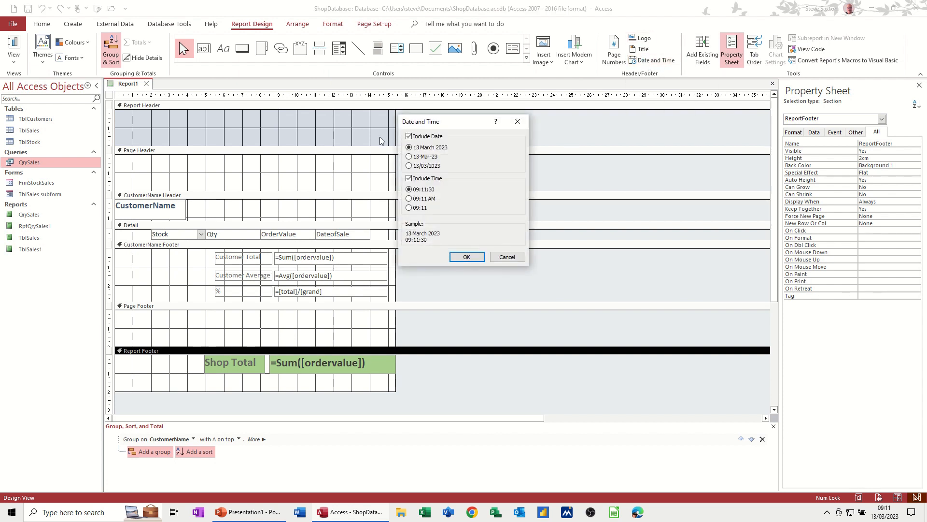
pyautogui.click(465, 258)
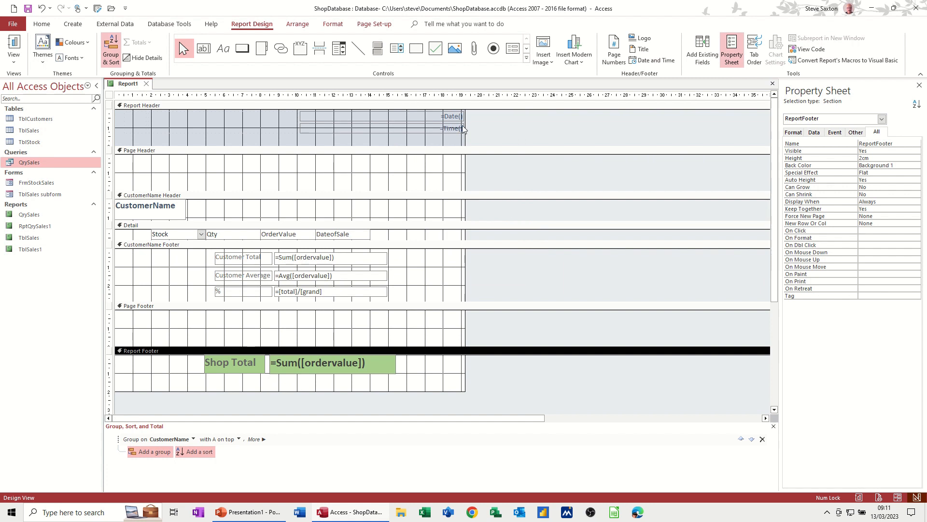
# Step: Add centred page numbers in Page N of M format to the Page Footer, shown on the first page
pyautogui.click(617, 54)
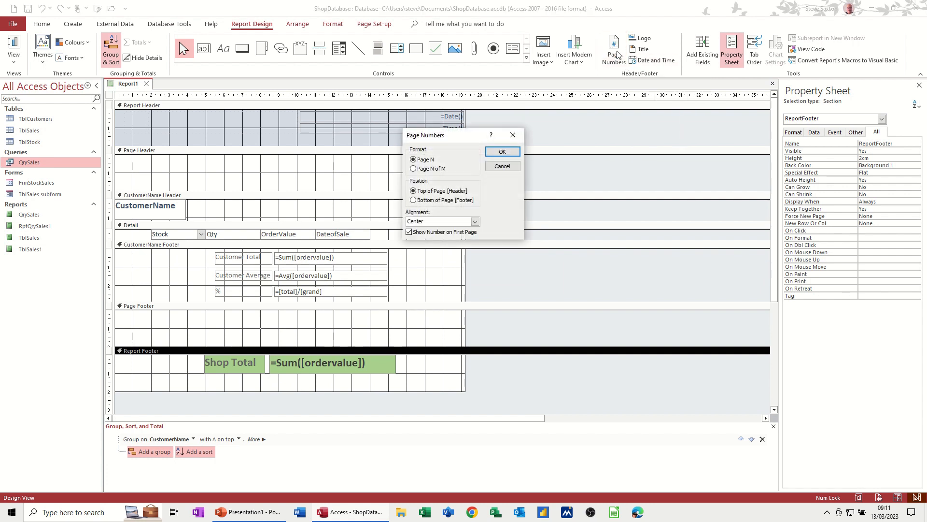
pyautogui.click(414, 169)
pyautogui.click(421, 201)
pyautogui.click(503, 152)
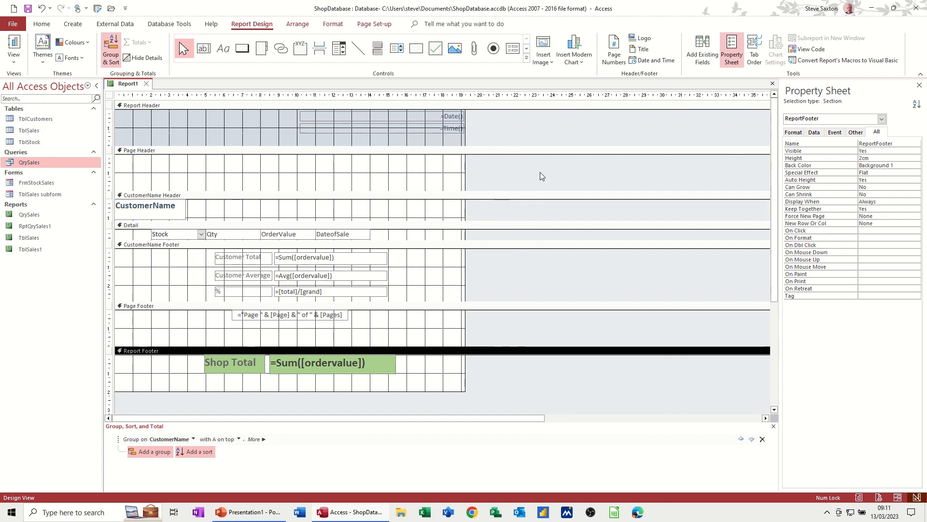
# Step: Review the finished report in Report view, from the date and time header down to the shop total and page number
pyautogui.click(14, 46)
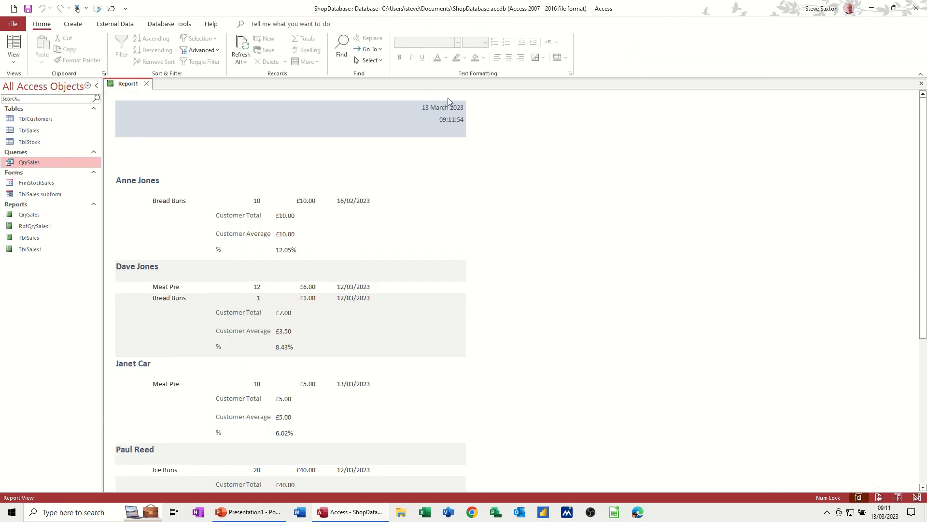
pyautogui.scroll(-5, 335, 208)
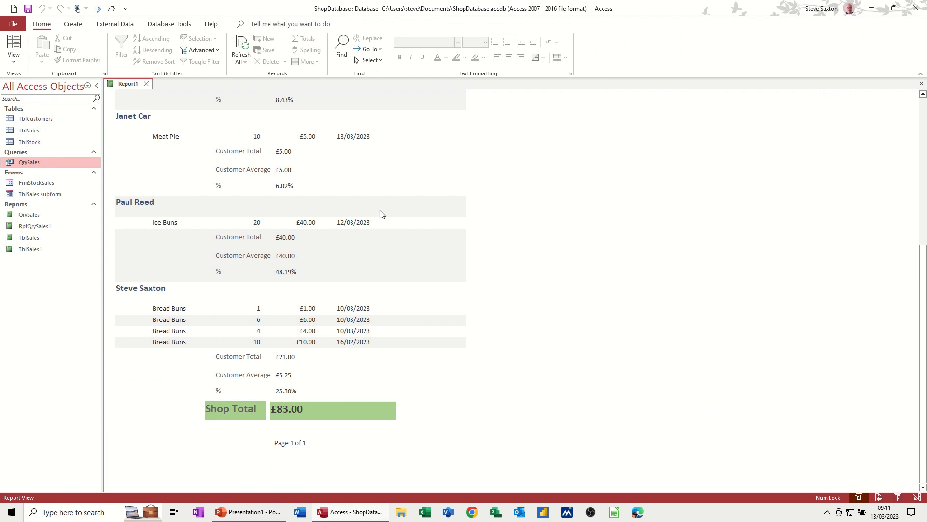
pyautogui.scroll(2, 381, 214)
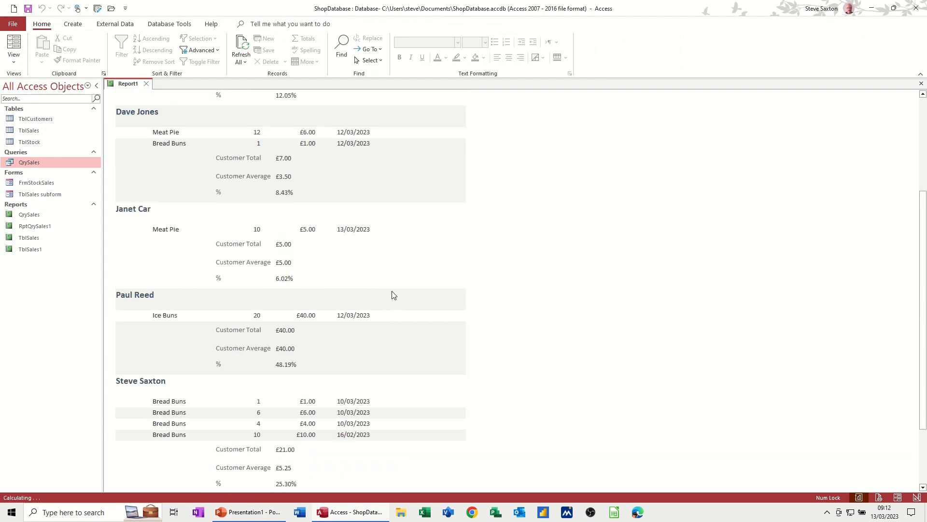
pyautogui.scroll(3, 392, 295)
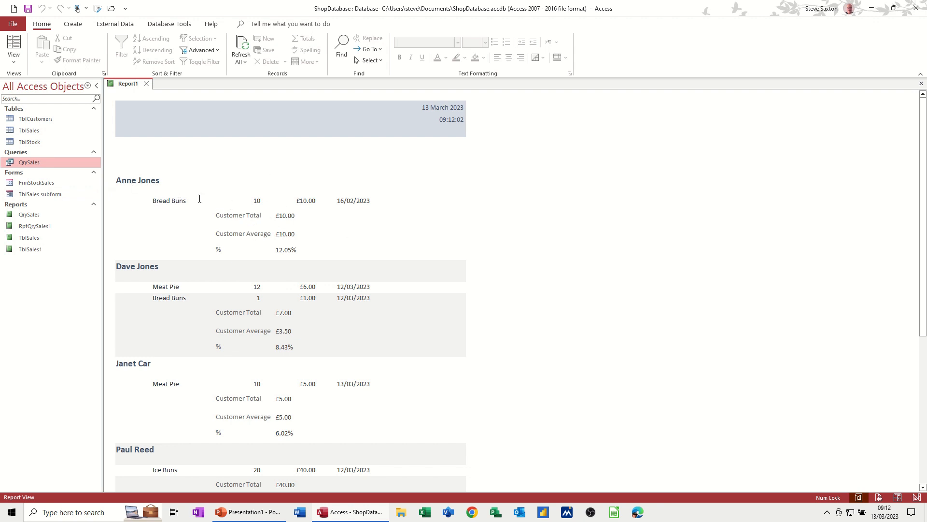
pyautogui.scroll(-3, 232, 297)
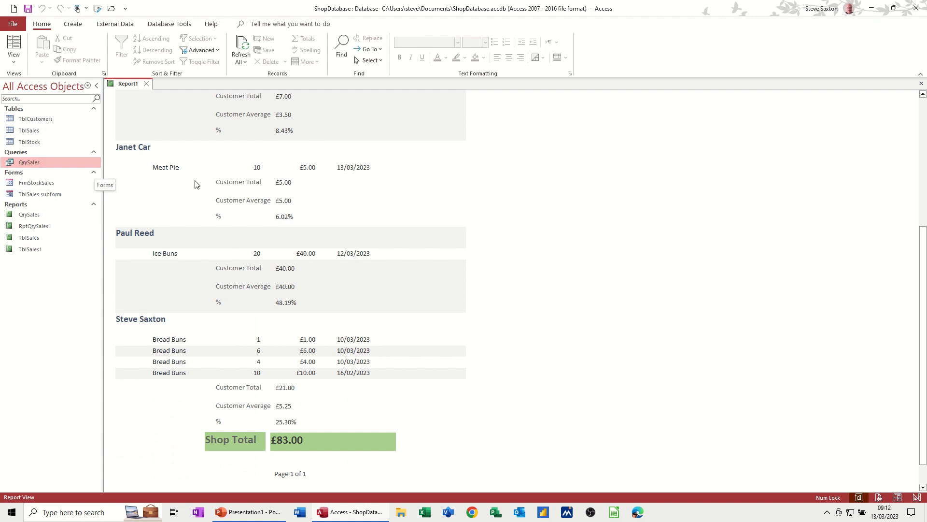
pyautogui.scroll(4, 222, 289)
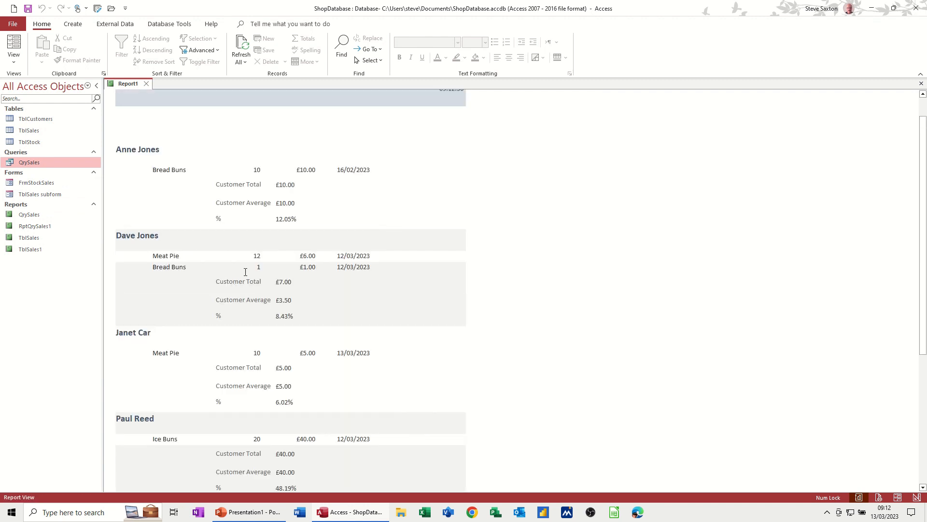